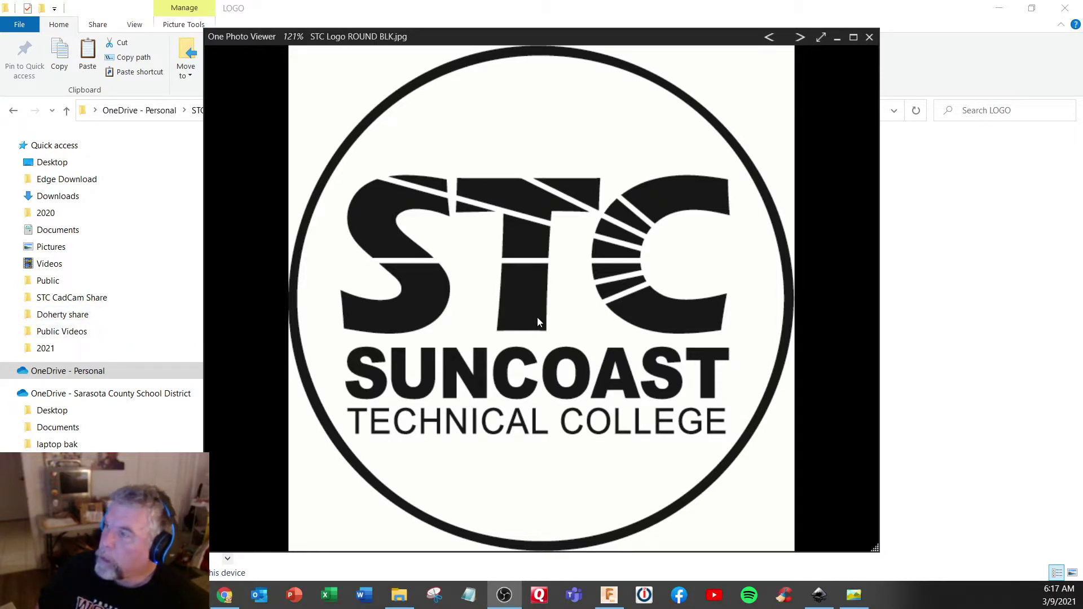
Minimize the STC logo photo preview to reveal the LOGO folder's file list
click(837, 37)
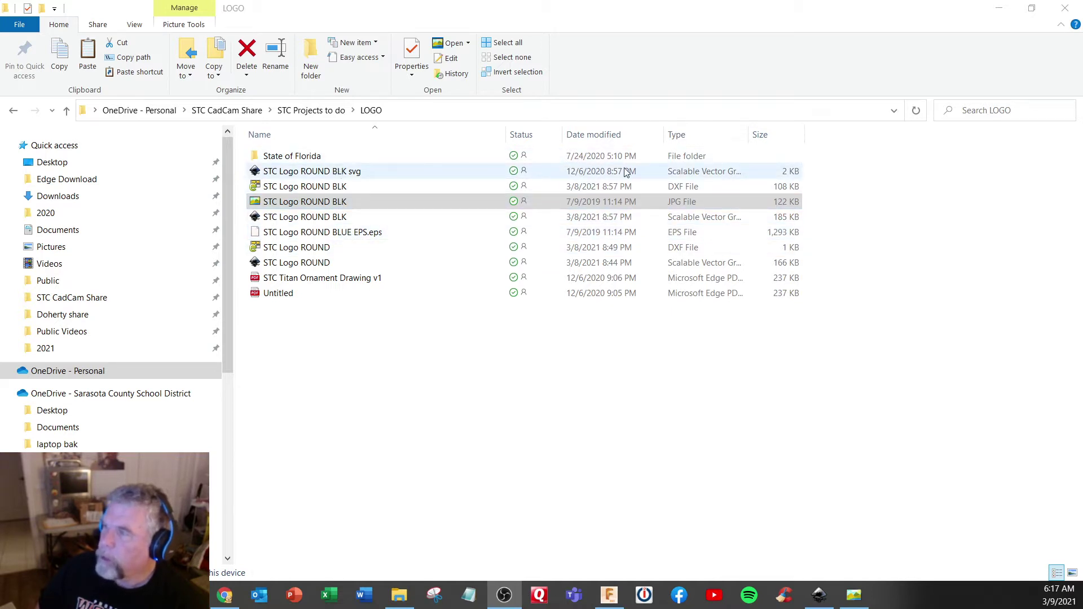
Delete the STC Logo ROUND BLK svg and STC Logo ROUND DXF files
click(354, 172)
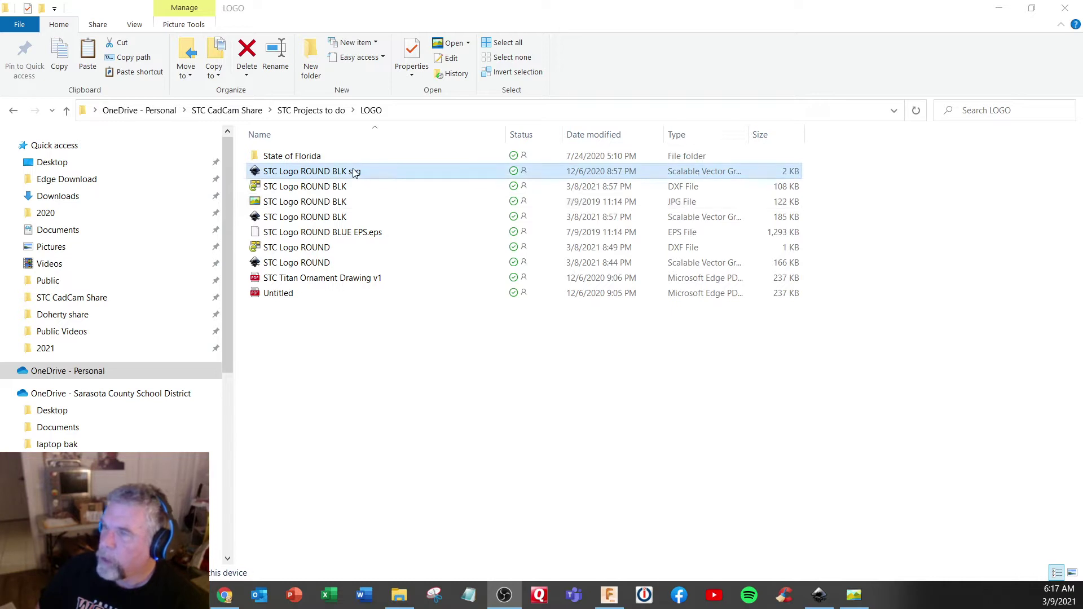
right_click(354, 172)
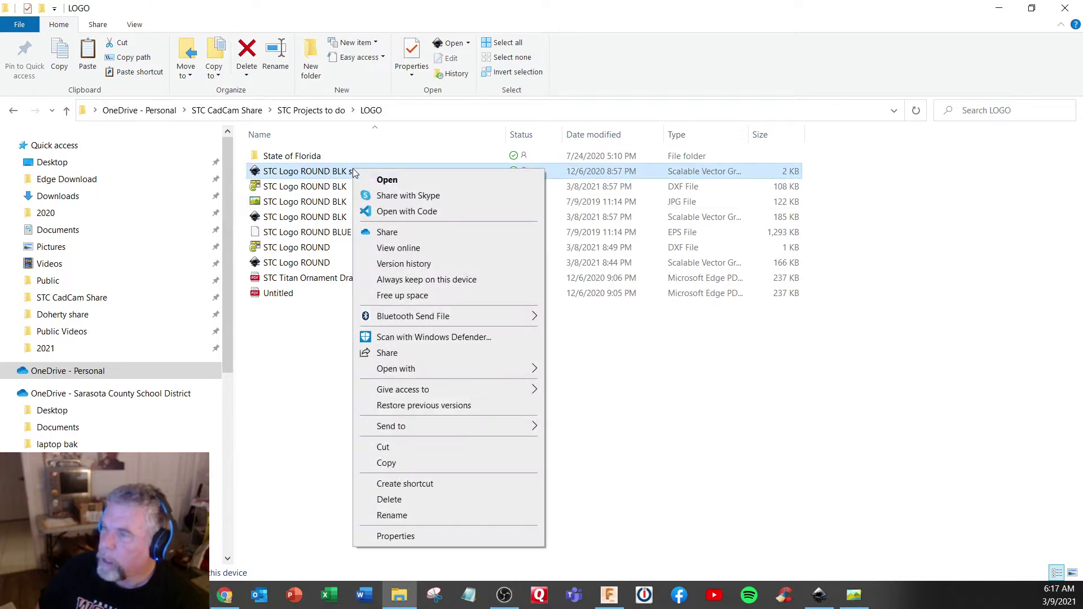
click(389, 500)
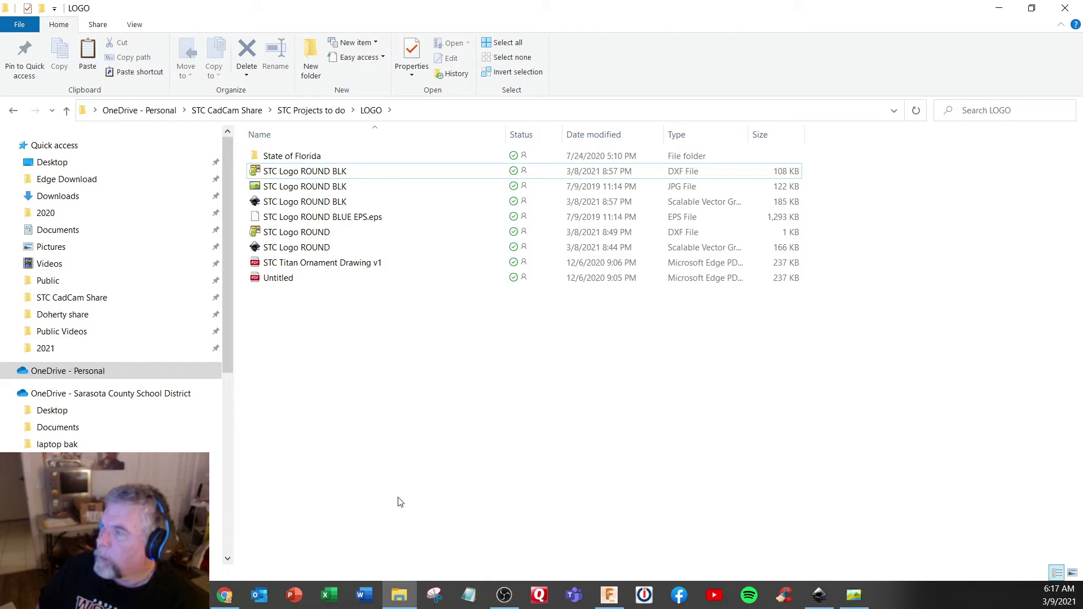
right_click(321, 232)
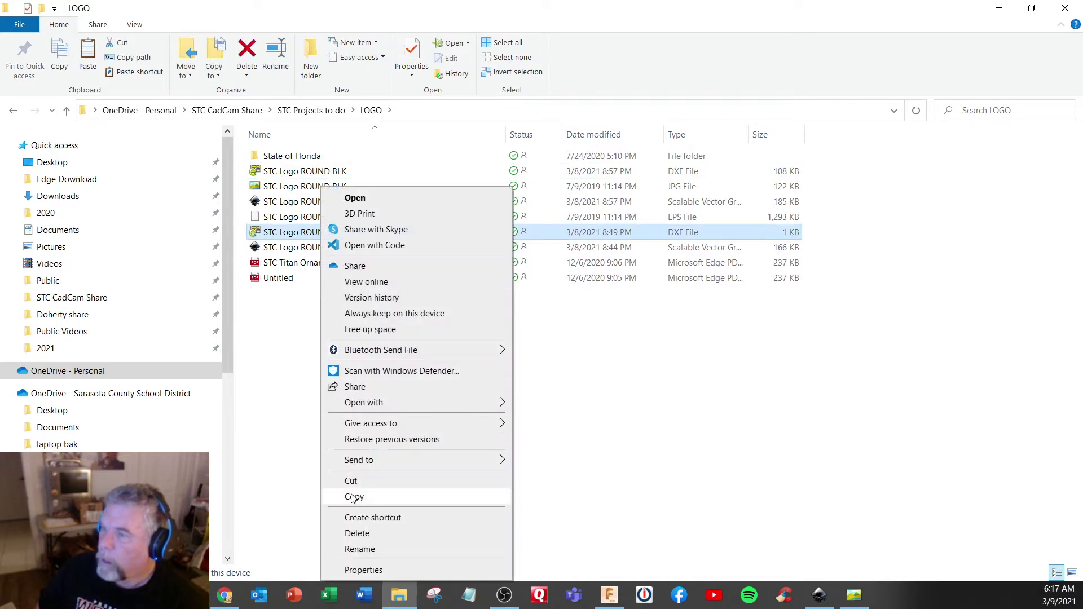
click(366, 534)
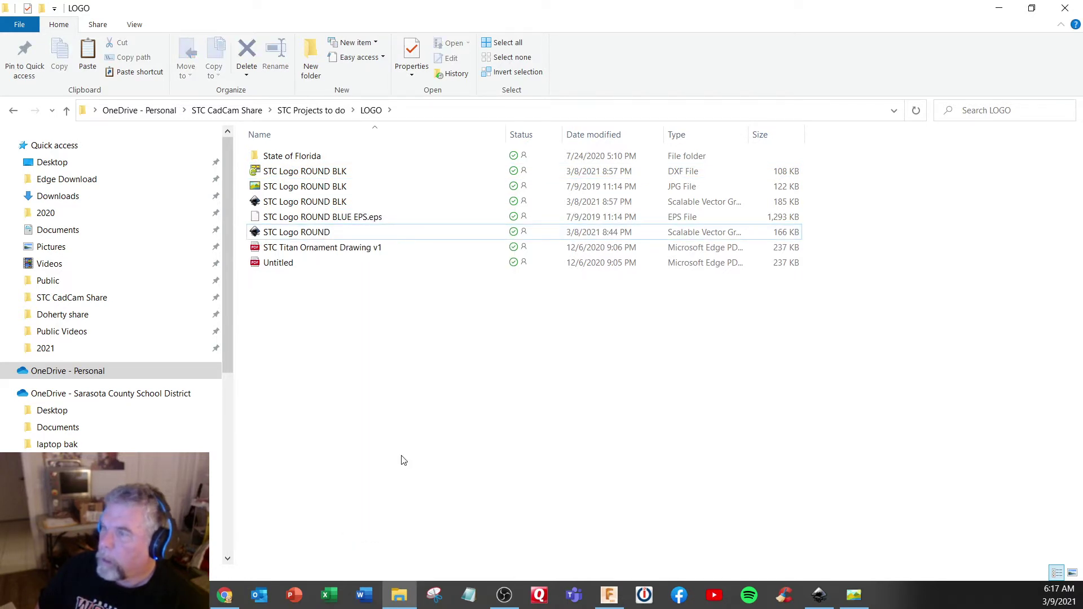
Browse into State of Florida's state outlines DXF folder, then return to LOGO
double_click(304, 157)
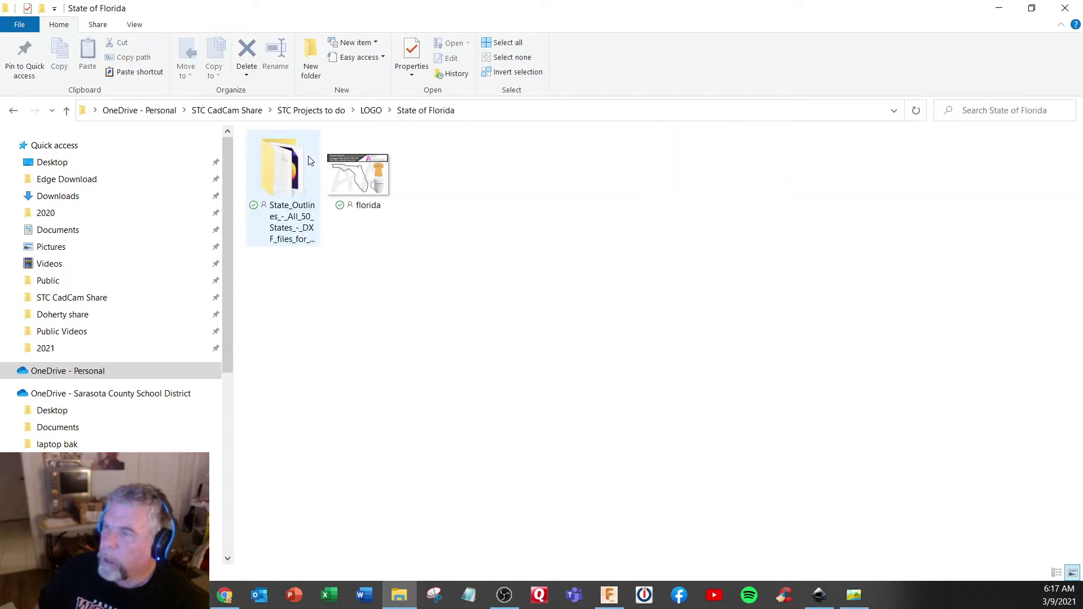
double_click(301, 200)
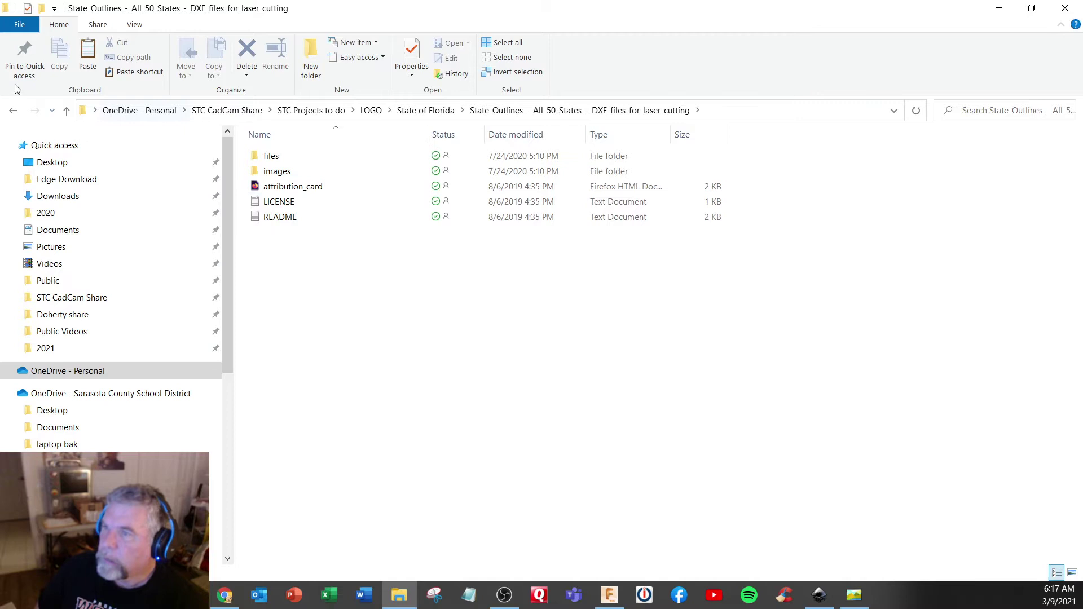
click(17, 111)
click(13, 110)
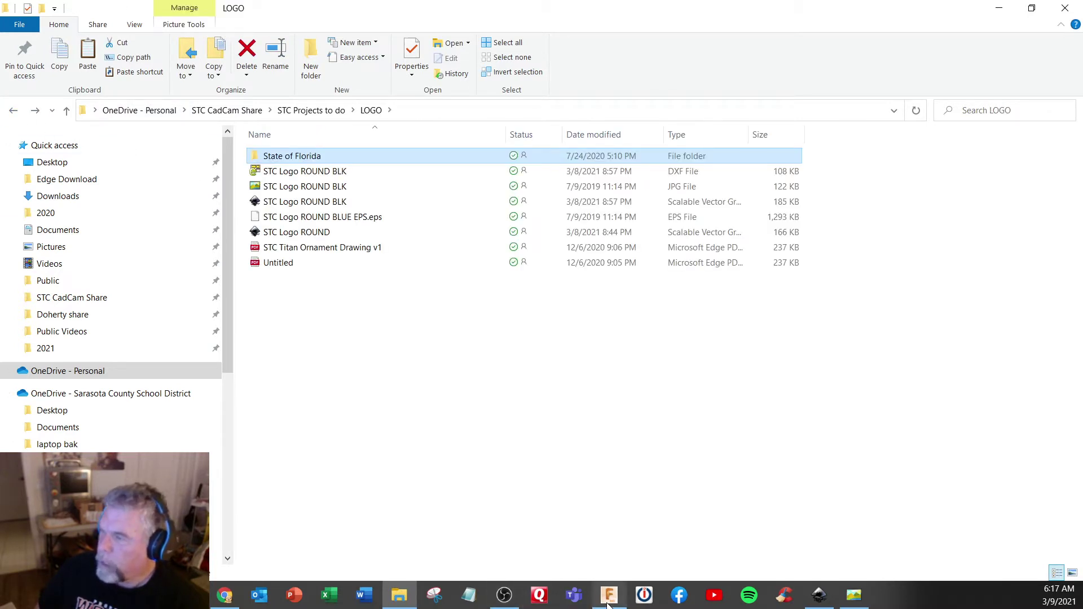
In Inkscape, open STC Logo ROUND BLK.jpg via All Images filter, embedding the bitmap
click(821, 597)
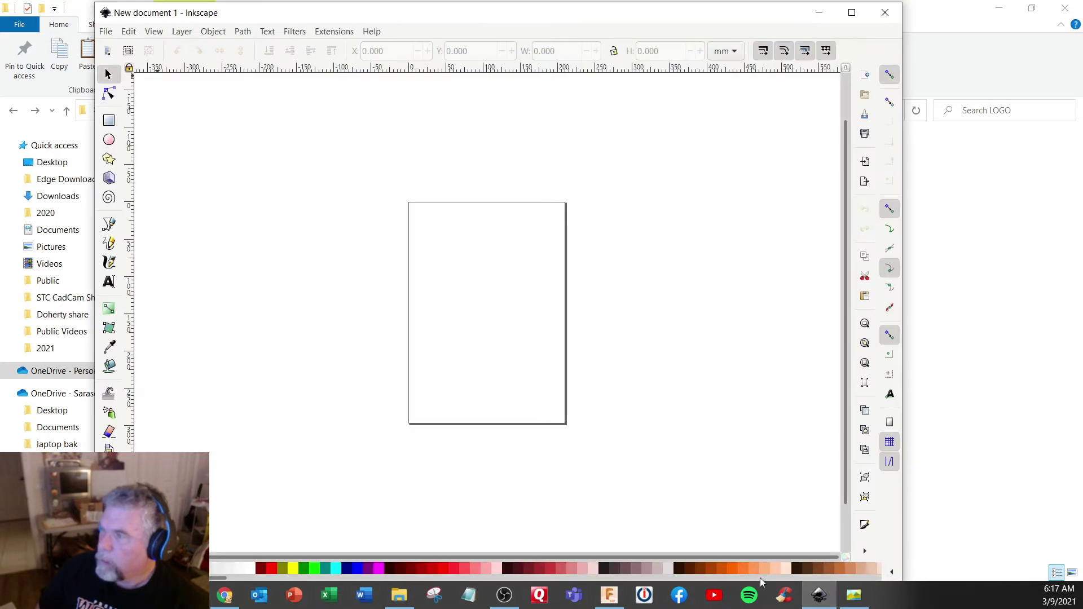
click(106, 32)
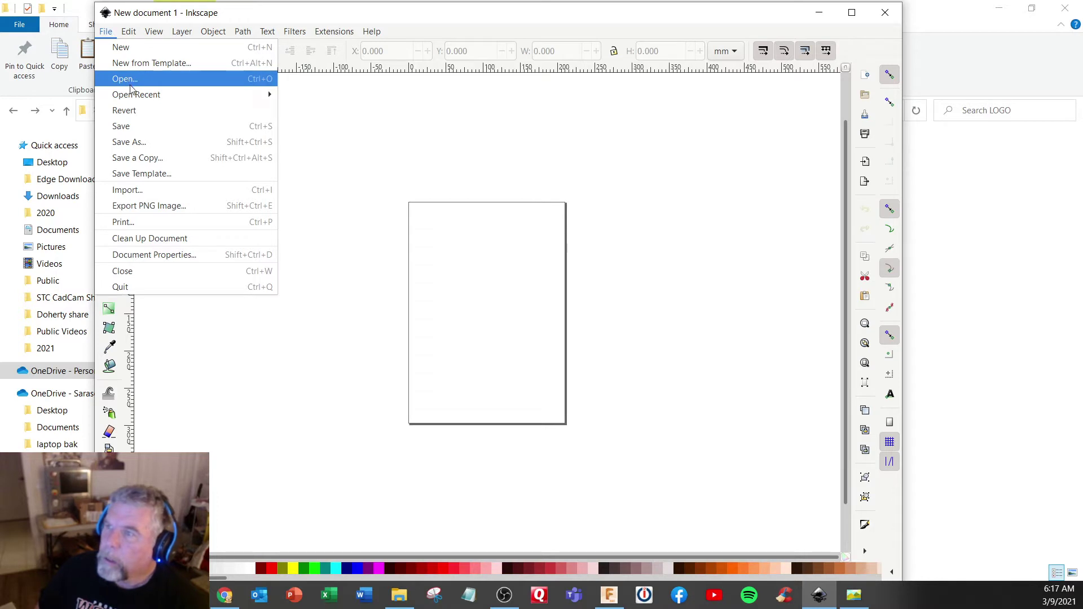
mouse_move(132, 97)
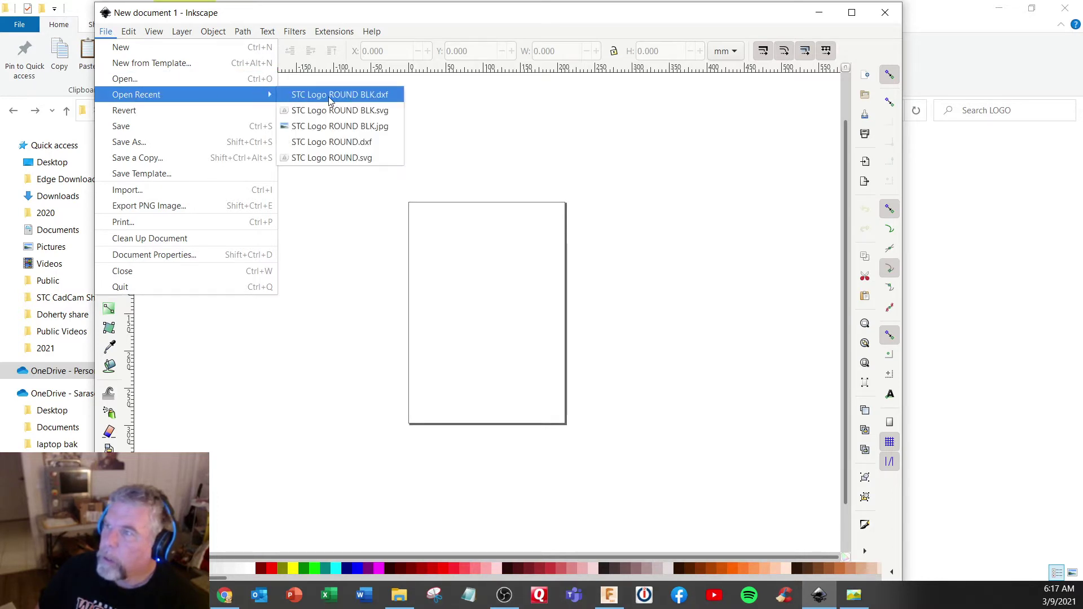
click(159, 79)
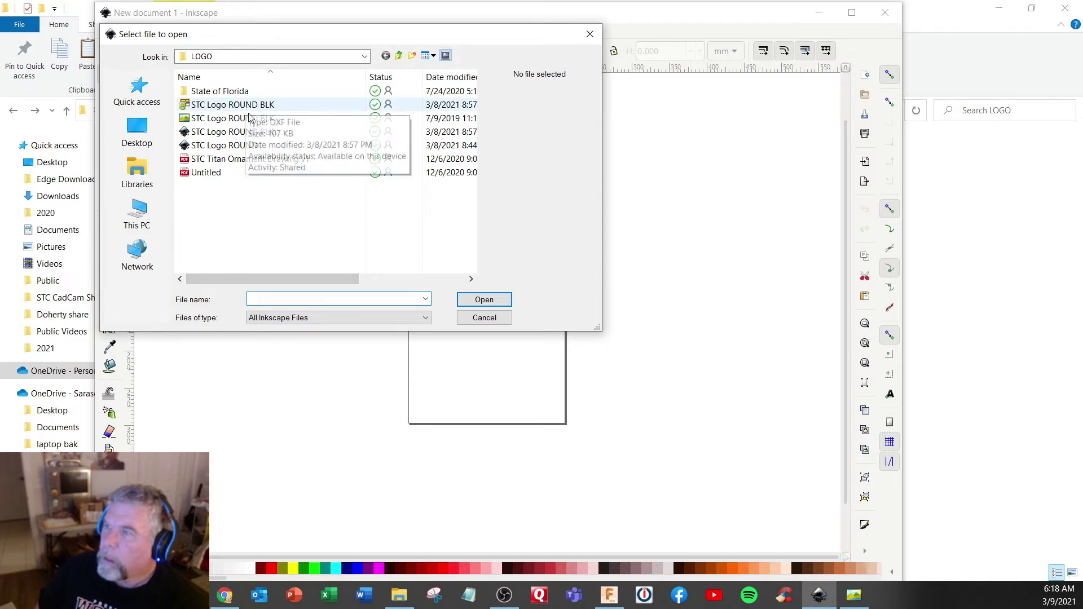
click(425, 318)
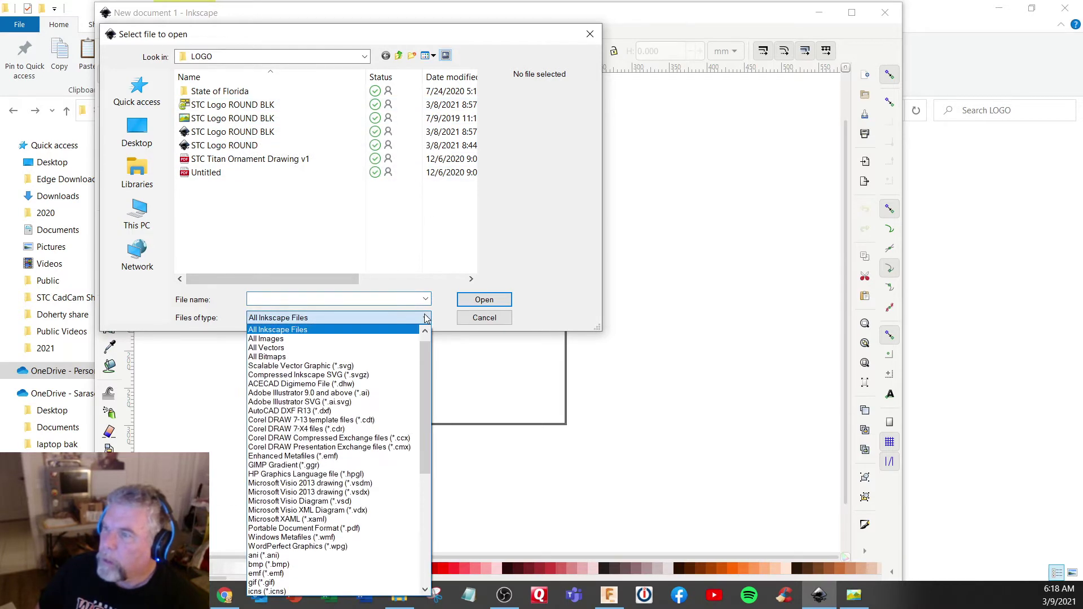
click(316, 339)
mouse_move(319, 279)
mouse_down()
mouse_move(404, 278)
mouse_move(314, 278)
mouse_up()
click(256, 119)
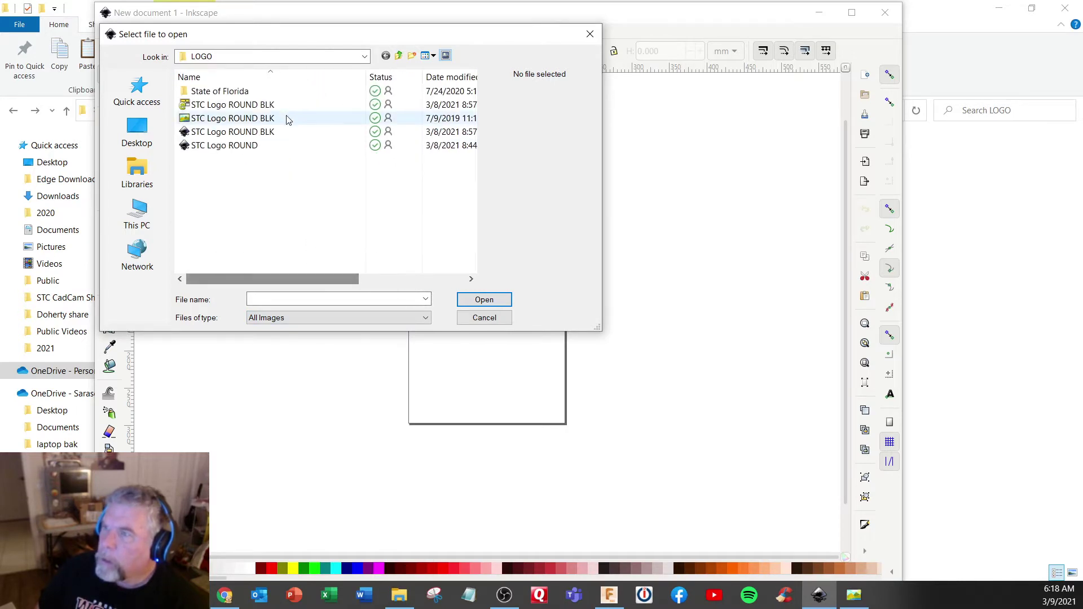
click(493, 299)
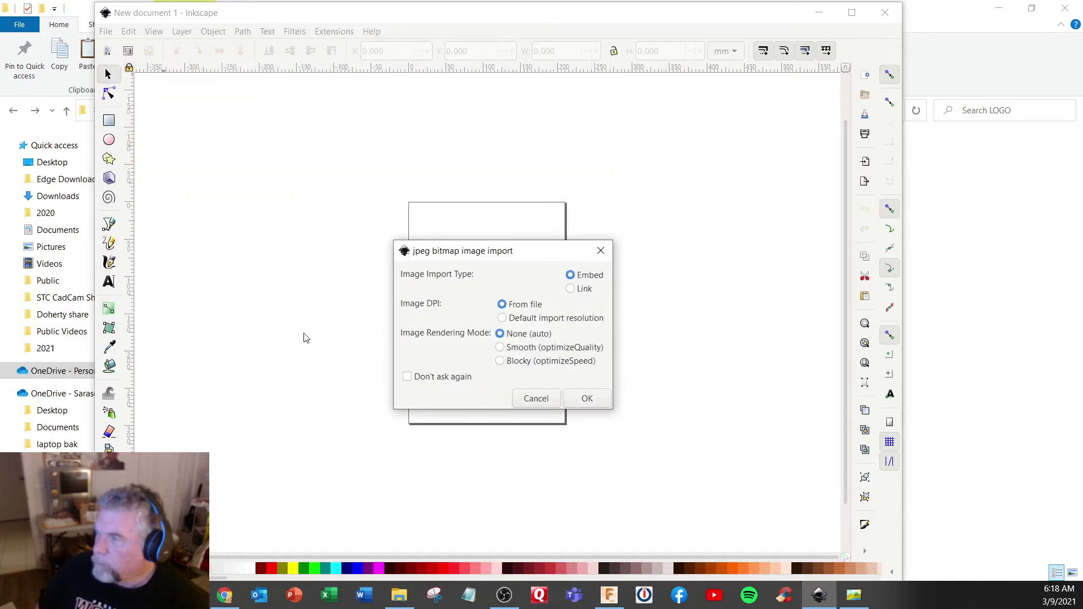
click(587, 399)
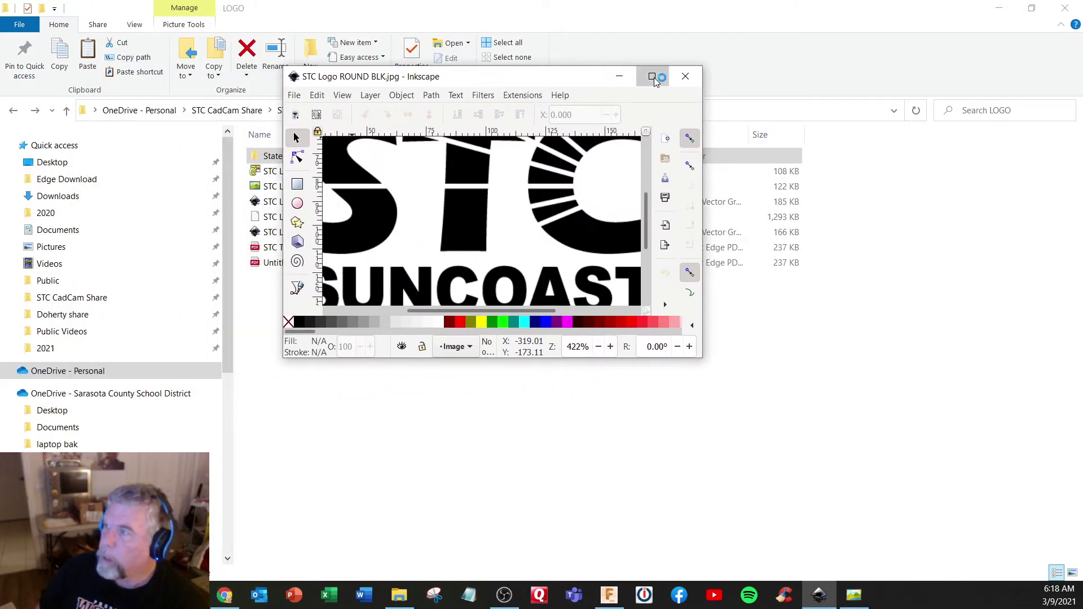
Maximize the logo document window and launch Path > Trace Bitmap
click(653, 76)
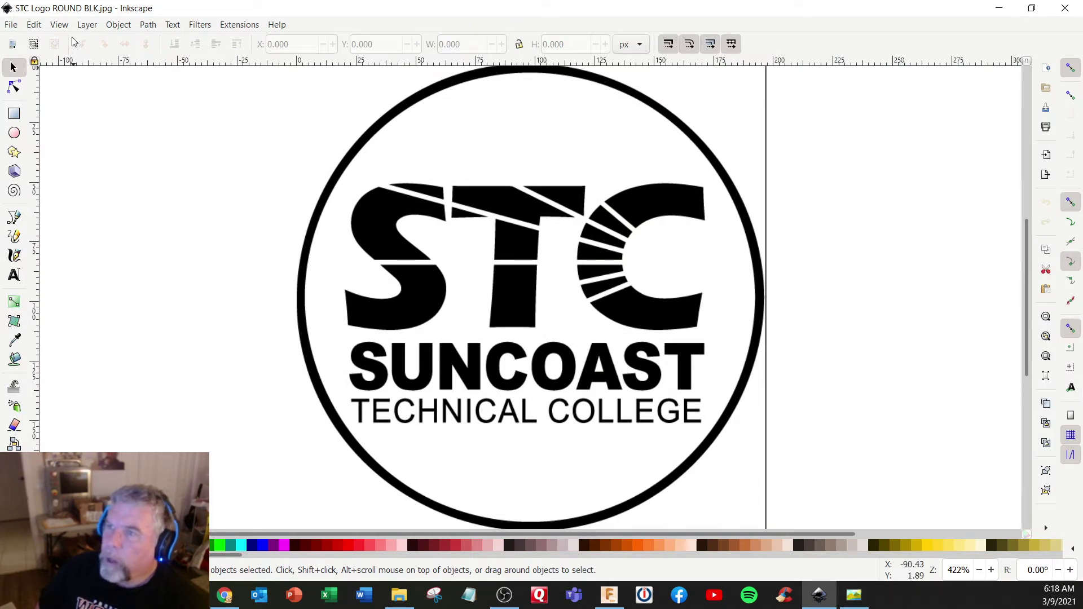
click(119, 25)
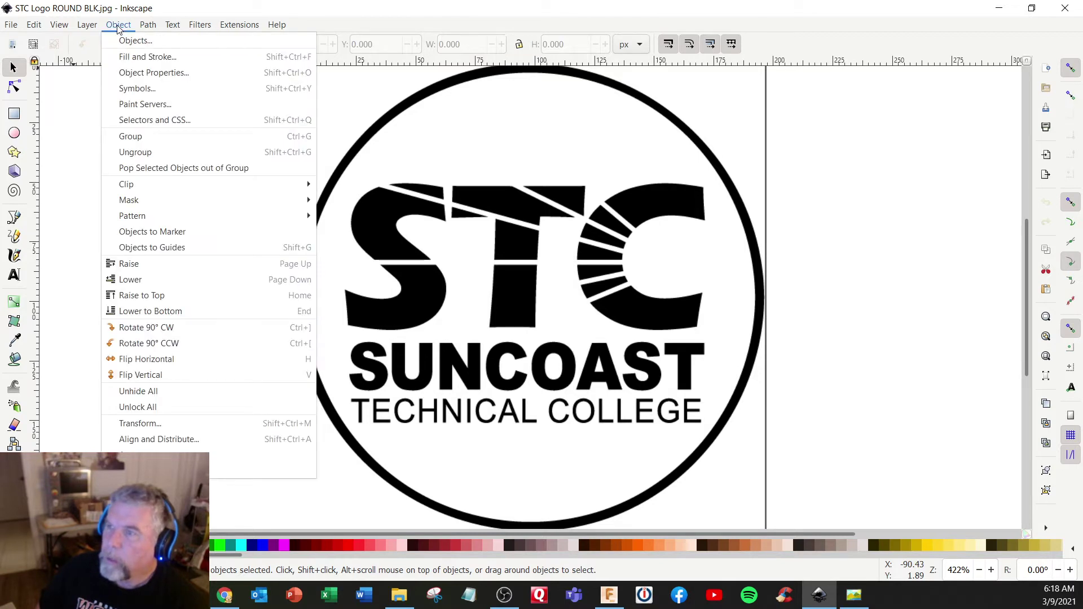
click(148, 25)
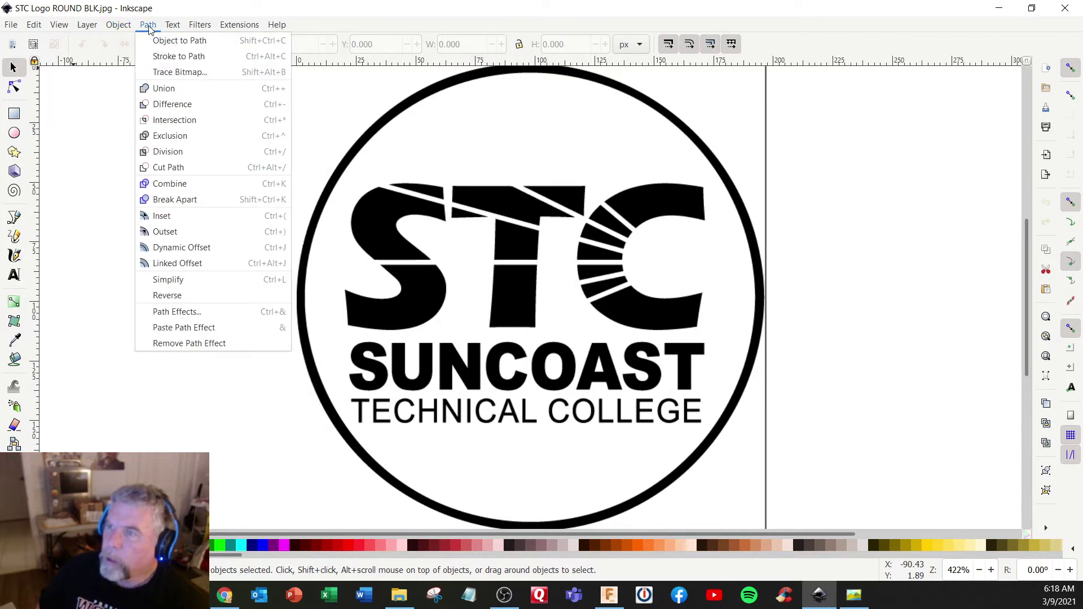
click(170, 73)
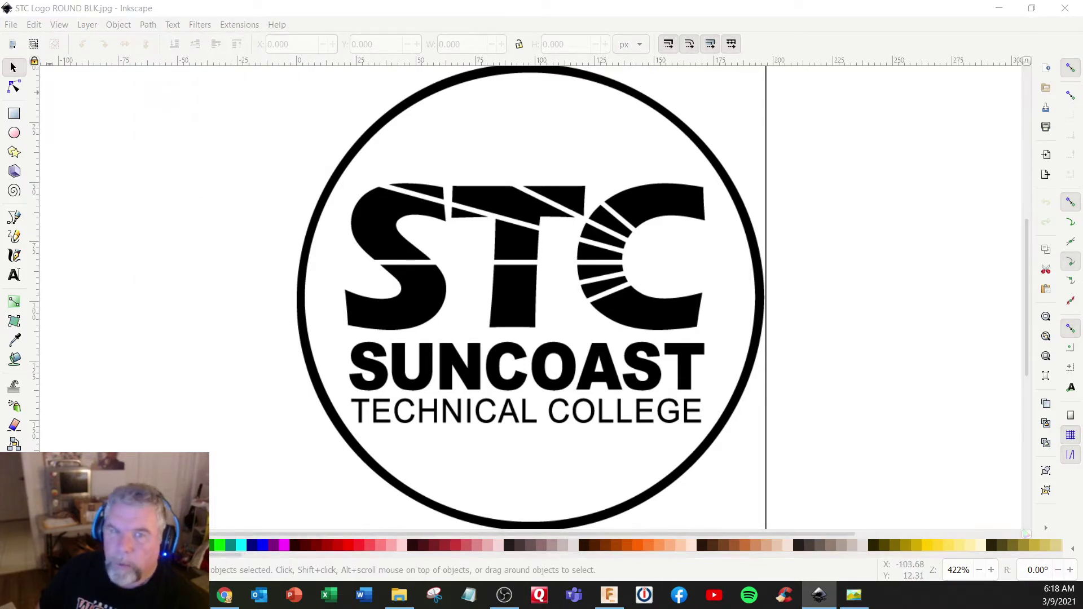
Trace the logo at Brightness cutoff 0.450 and drag the resulting path up-left off the bitmap
mouse_move(370, 203)
mouse_down()
mouse_move(722, 181)
mouse_move(851, 194)
mouse_move(877, 229)
mouse_move(912, 235)
mouse_up()
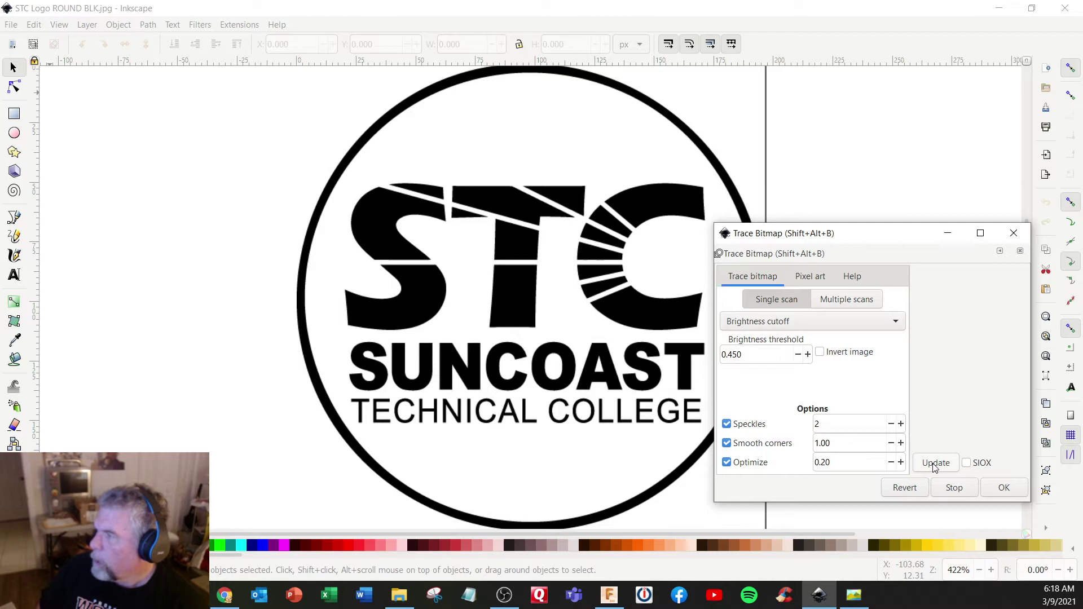
drag(892, 239, 890, 163)
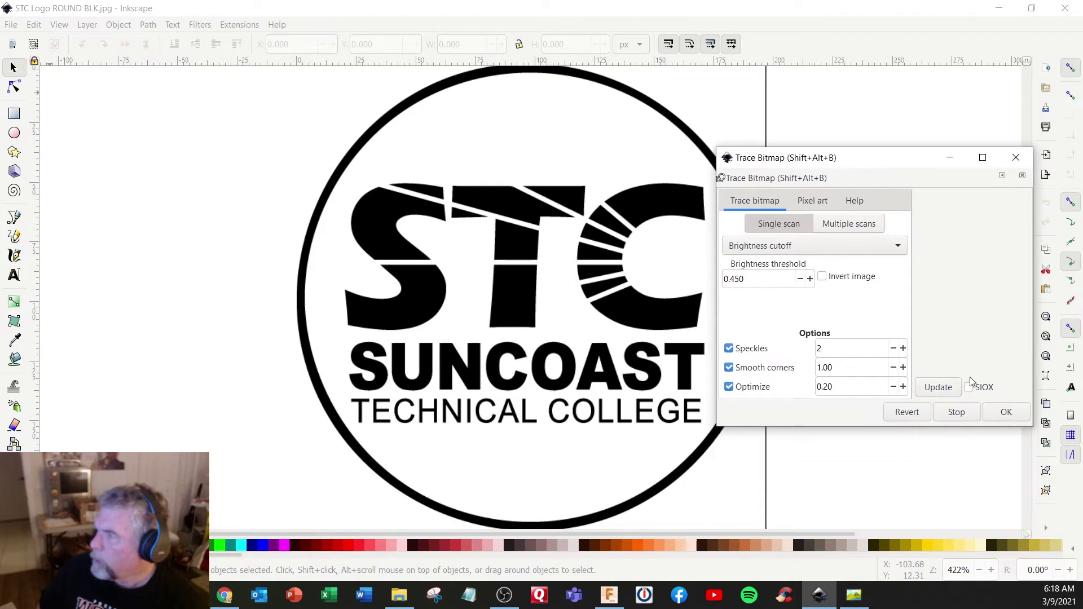
click(939, 389)
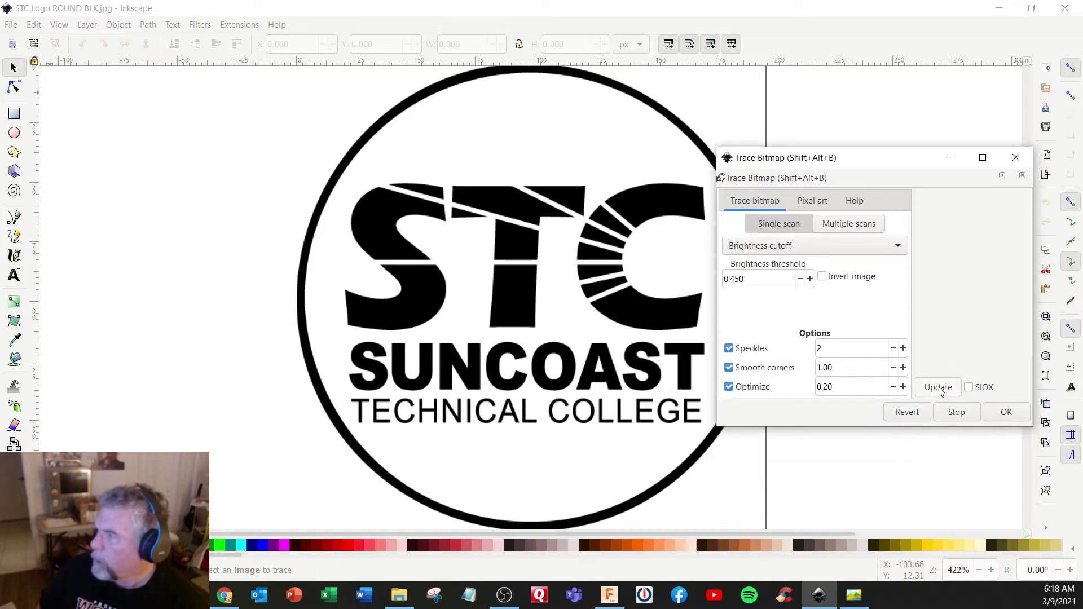
click(1006, 412)
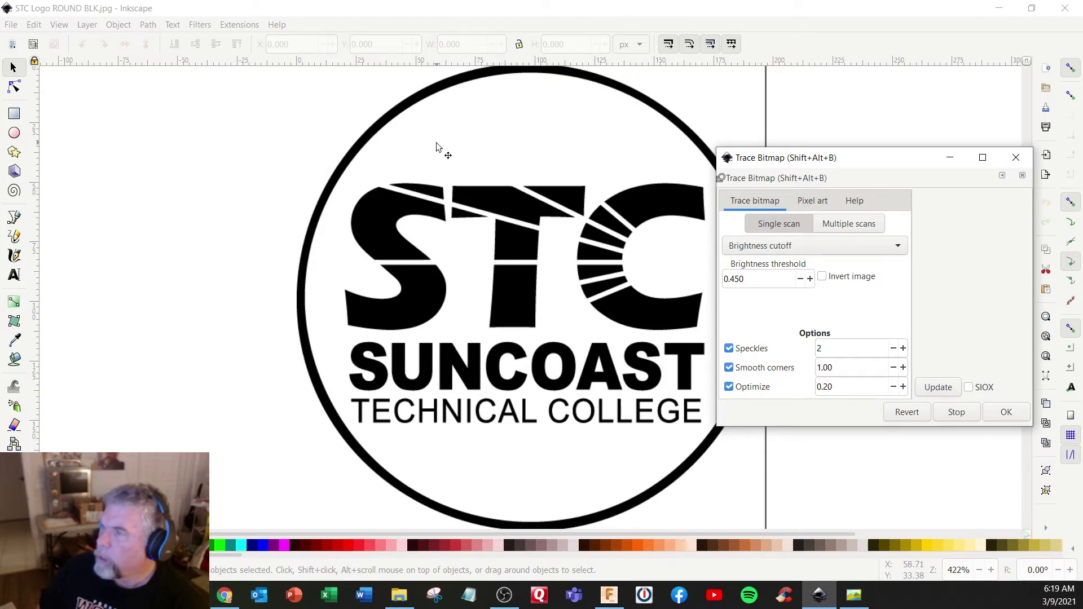
mouse_move(437, 149)
mouse_down()
mouse_move(174, 111)
mouse_move(364, 145)
mouse_move(493, 144)
mouse_move(435, 142)
mouse_up()
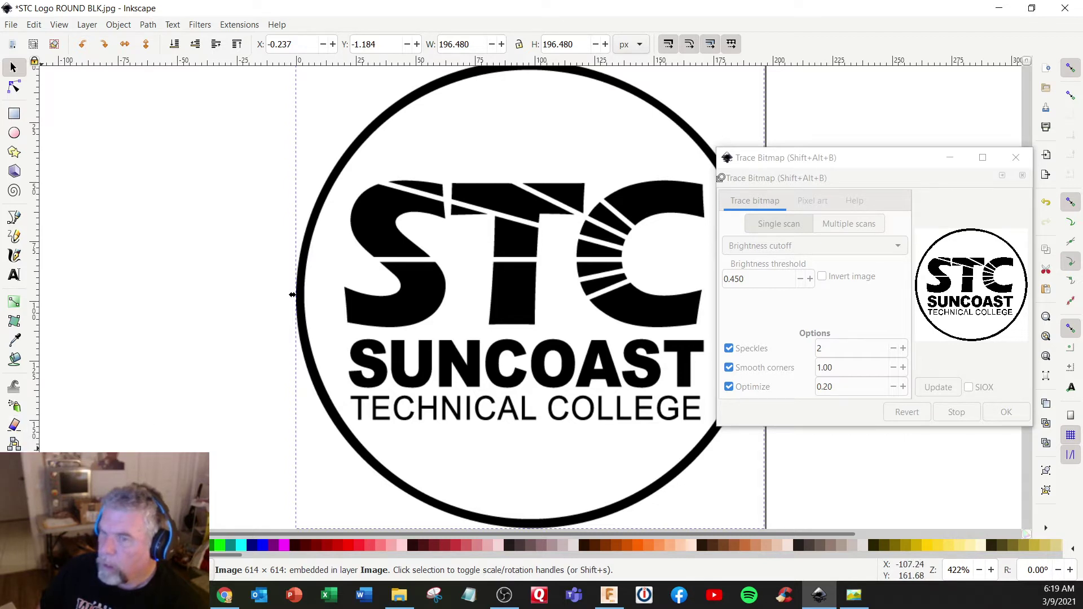
drag(508, 294, 339, 268)
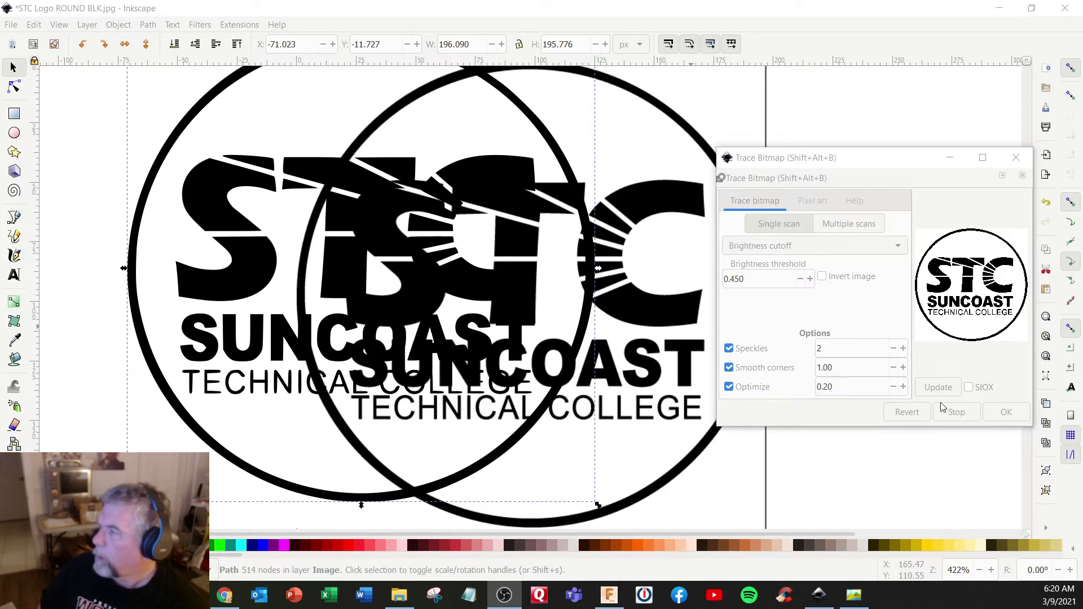
Close Trace Bitmap, shift the traced logo left, and zoom the view to 1:1
click(1015, 158)
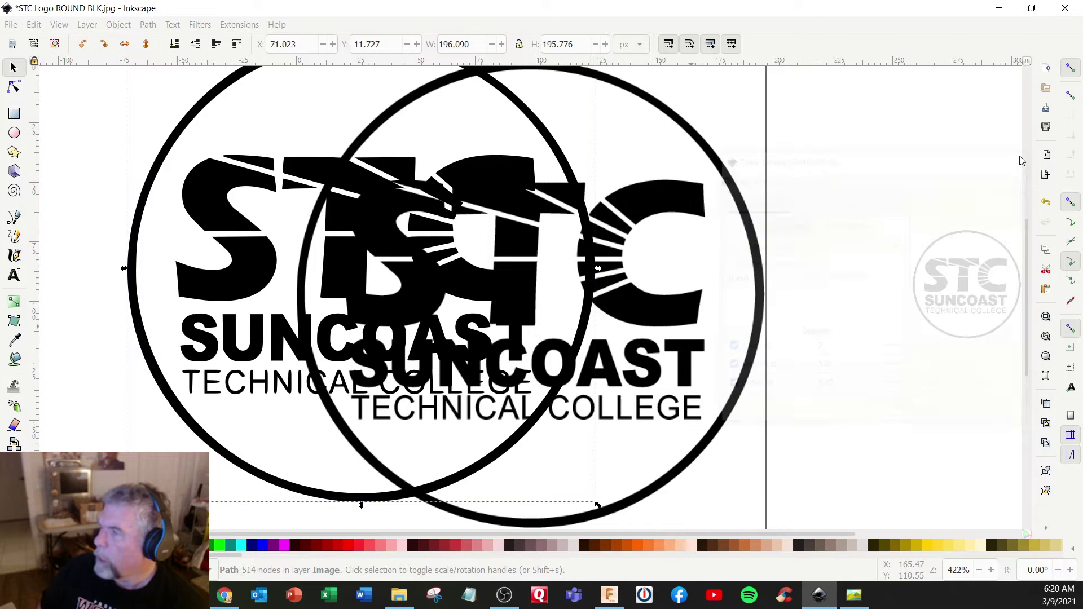
mouse_move(326, 258)
mouse_down()
mouse_move(263, 253)
mouse_move(162, 210)
mouse_move(436, 290)
mouse_move(294, 268)
mouse_move(352, 276)
mouse_move(295, 246)
mouse_move(241, 248)
mouse_move(521, 289)
mouse_move(752, 271)
mouse_move(497, 282)
mouse_move(203, 269)
mouse_up()
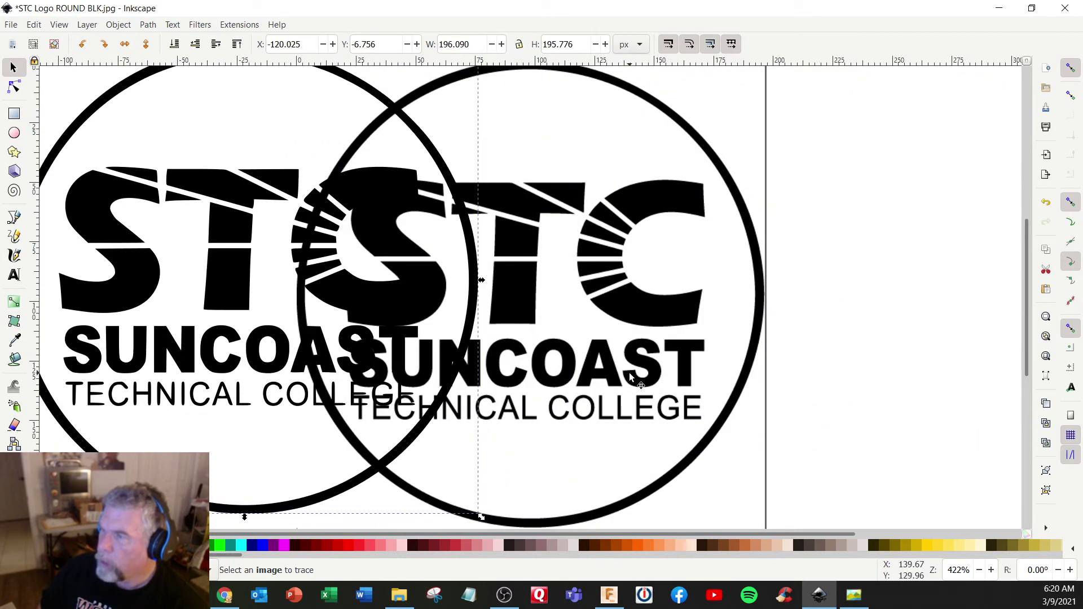
scroll(631, 379, down, 4)
scroll(587, 350, up, 4)
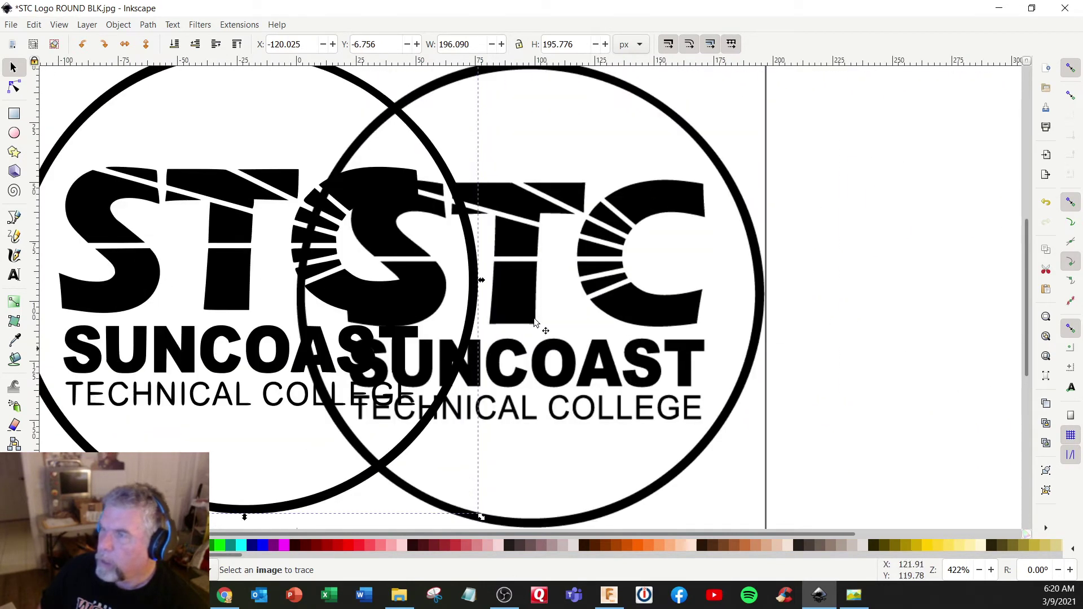
click(59, 25)
mouse_move(72, 40)
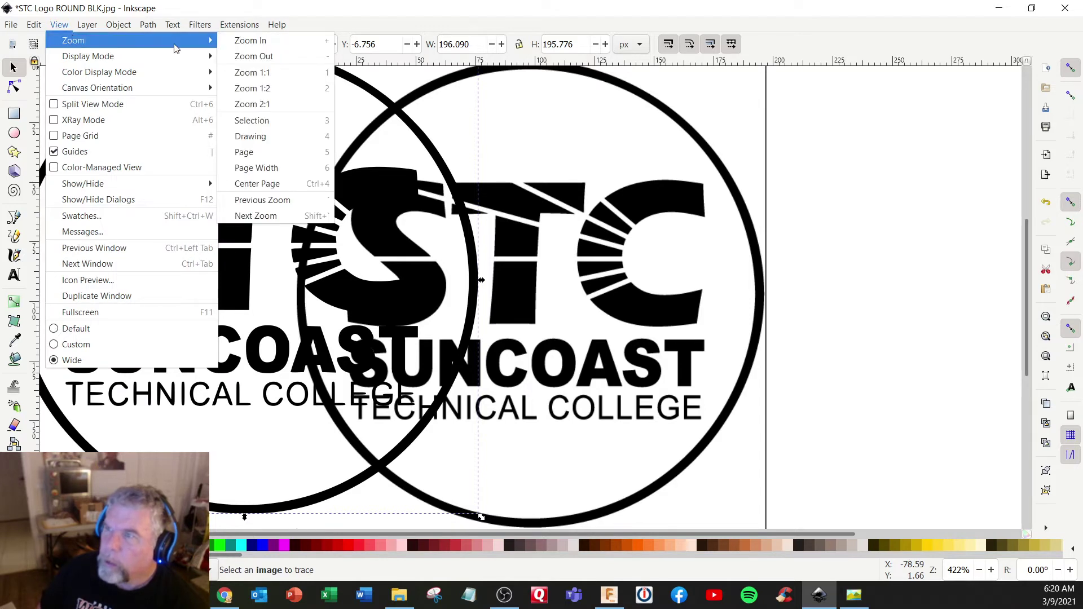
click(246, 72)
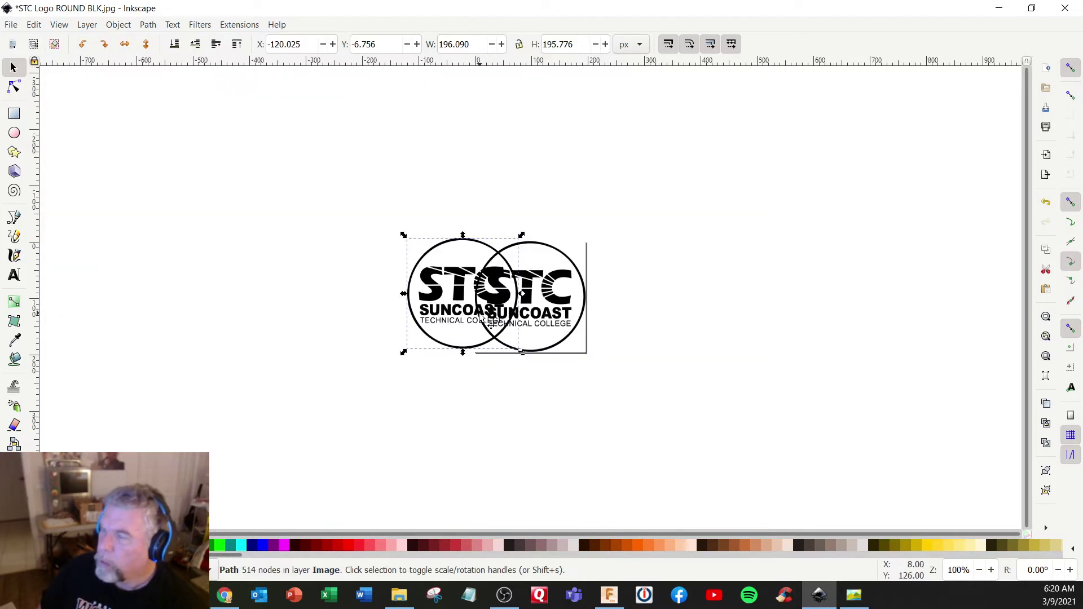
Place the traced logo up-left of the image and delete the original bitmap
scroll(483, 315, down, 2)
drag(446, 253, 353, 221)
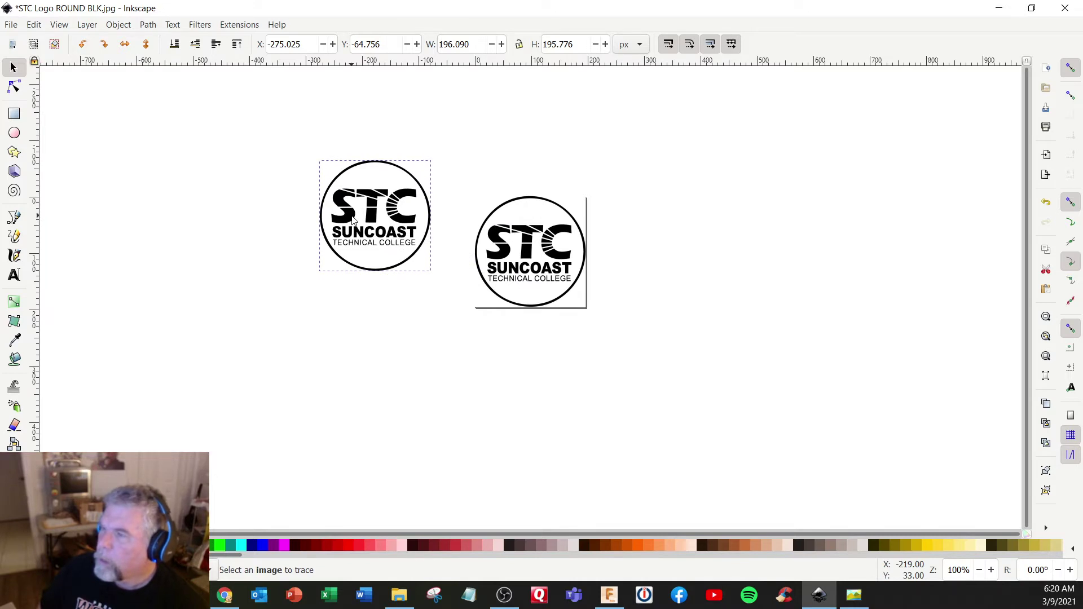
drag(354, 220, 353, 220)
click(544, 252)
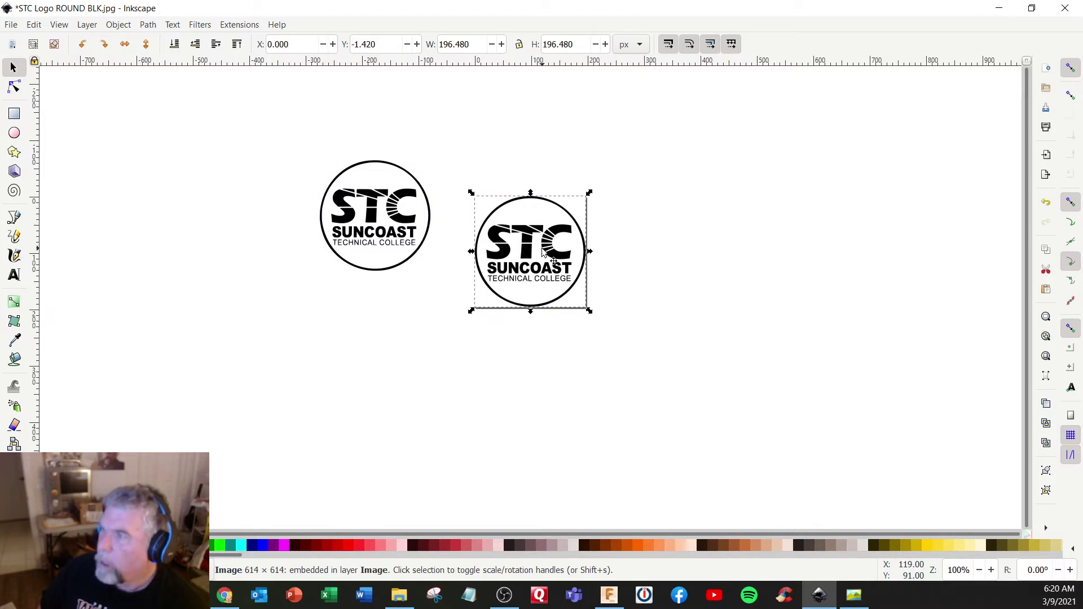
key(Delete)
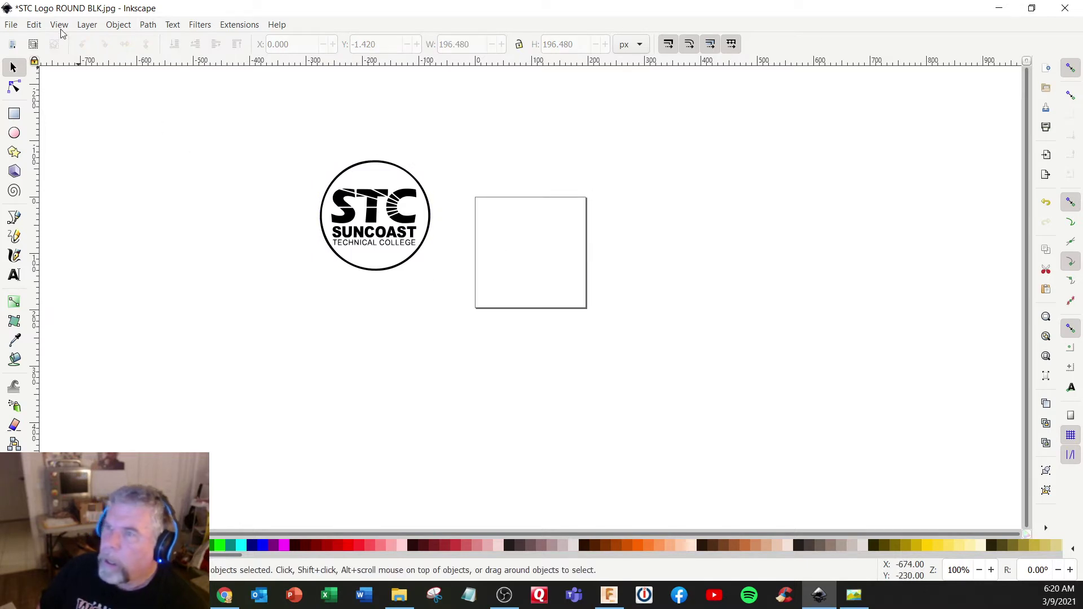
Save As Inkscape SVG with ' sample' appended: STC Logo ROUND BLK sample.svg
click(11, 25)
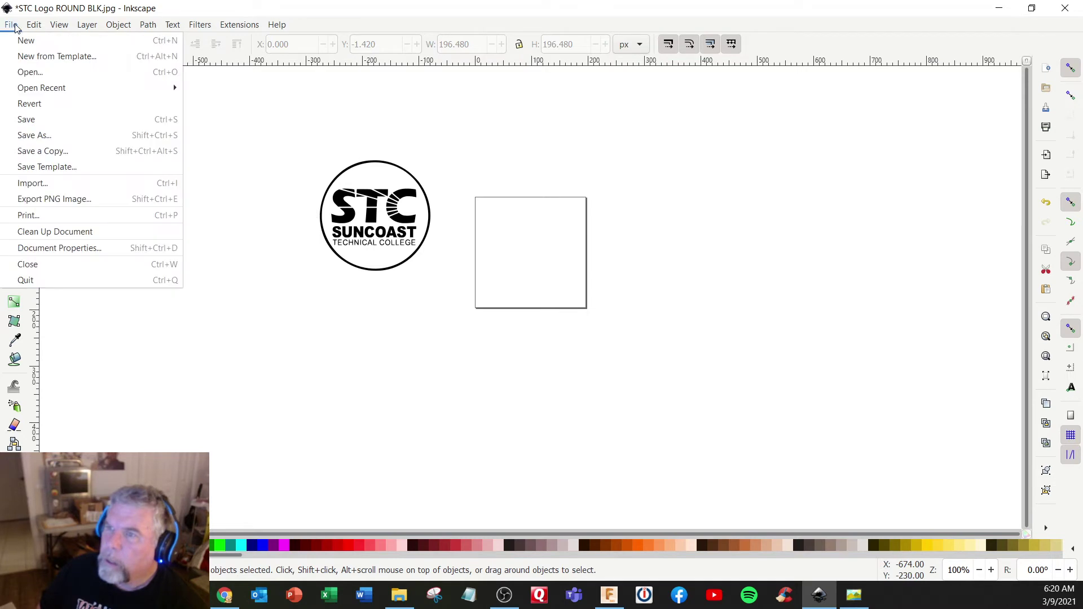
click(64, 135)
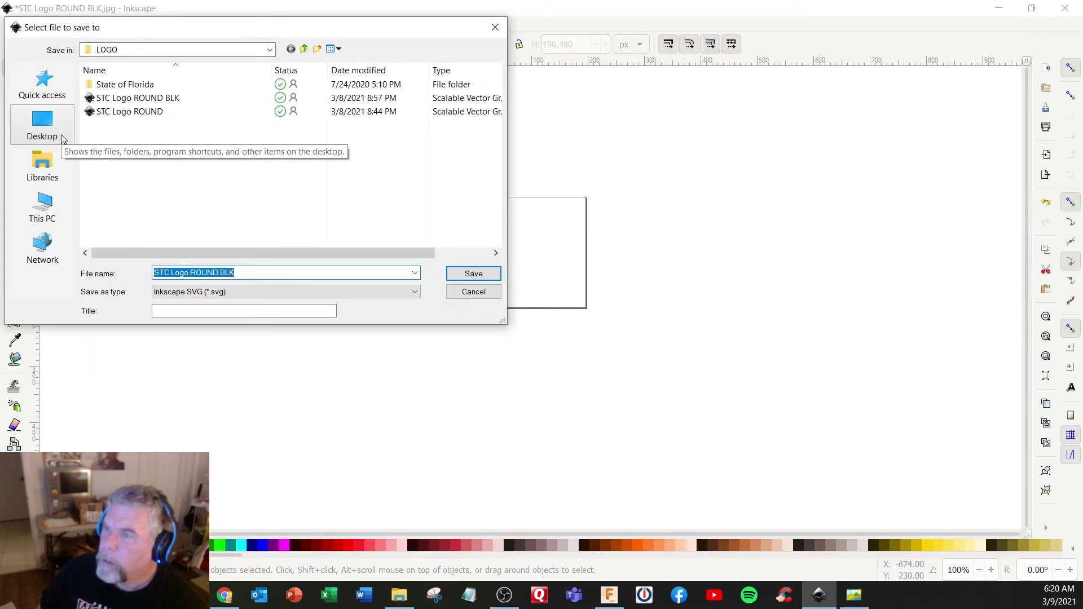
click(247, 273)
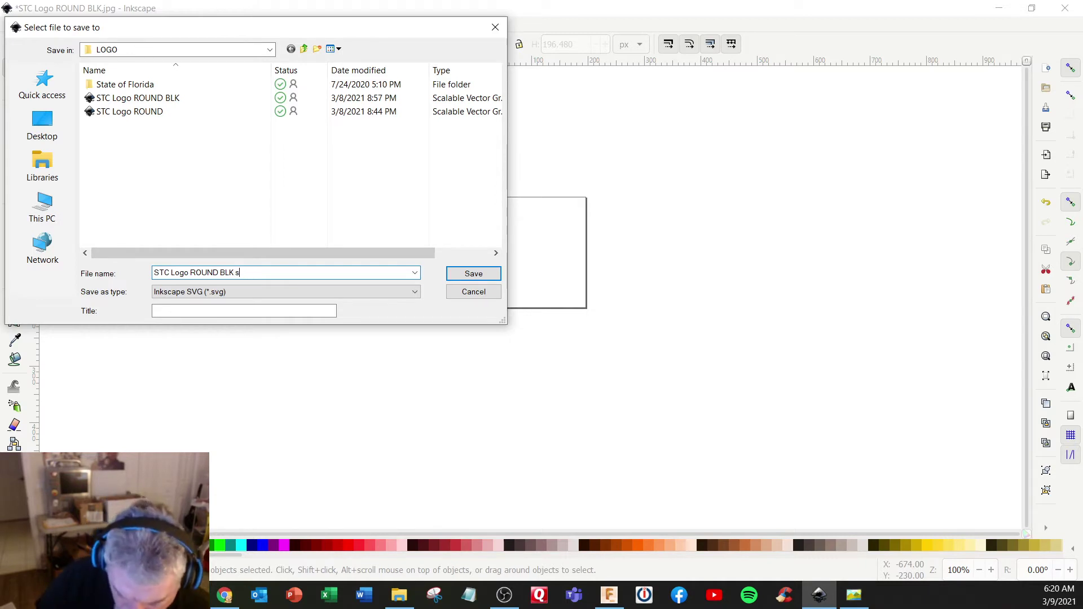
text(sample)
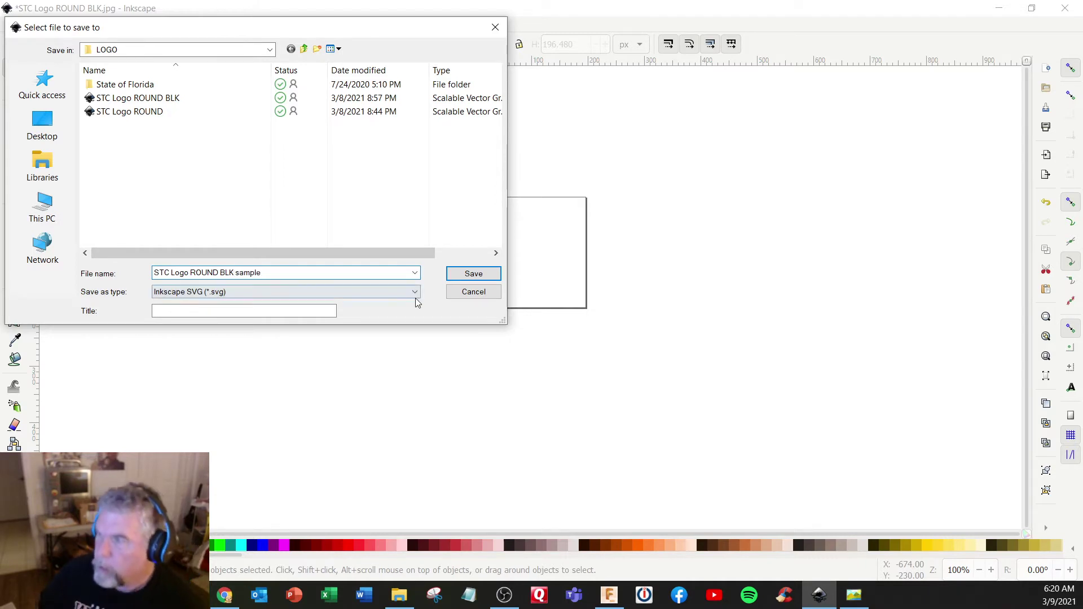
click(469, 274)
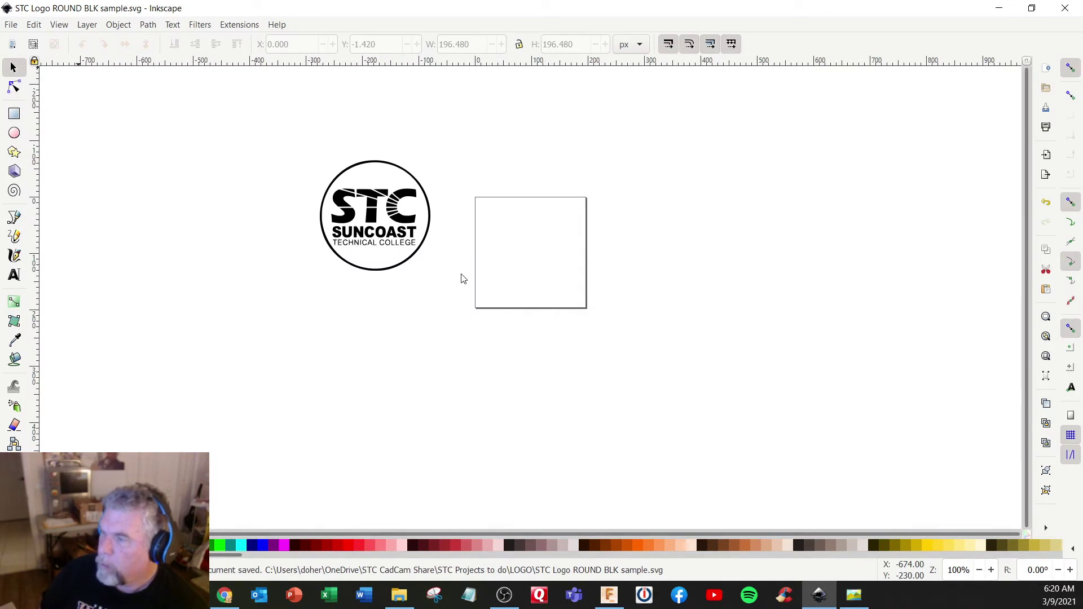
In Fusion 360, choose STC Logo ROUND BLK sample from this computer for Insert SVG
click(612, 597)
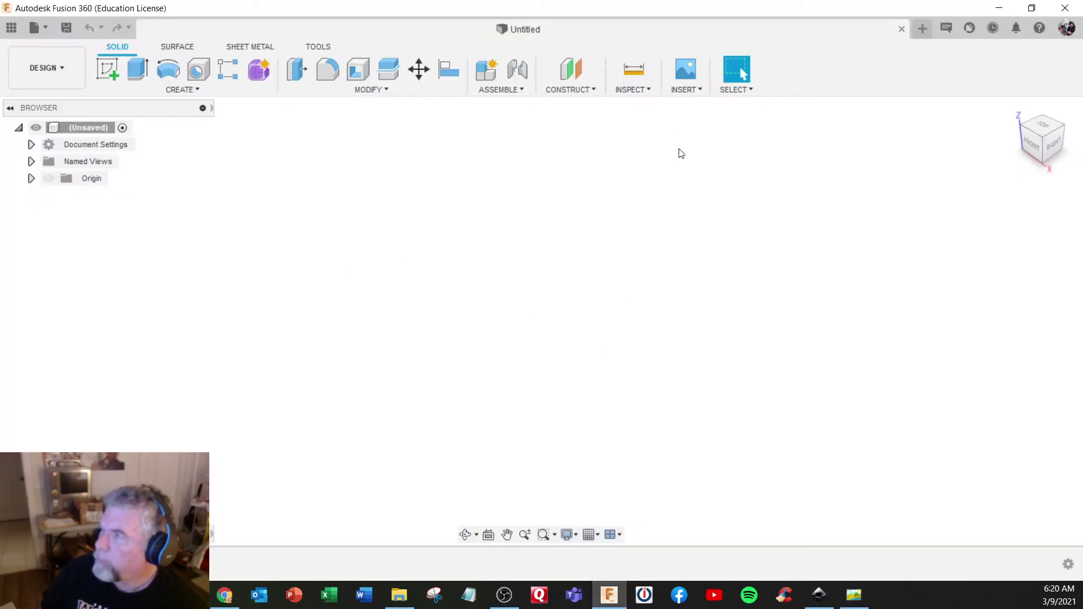
click(688, 90)
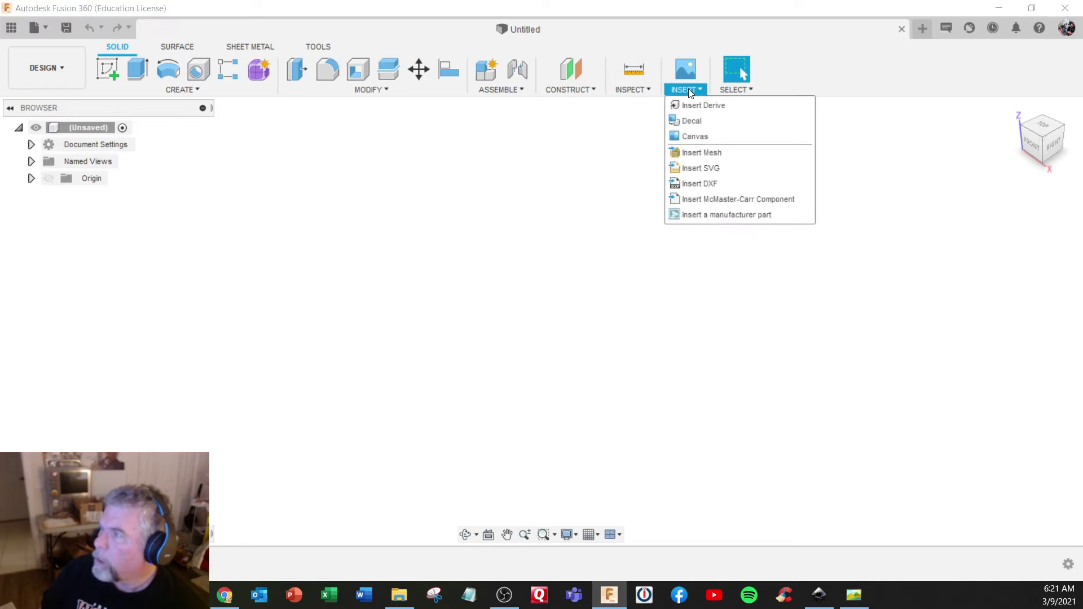
click(691, 168)
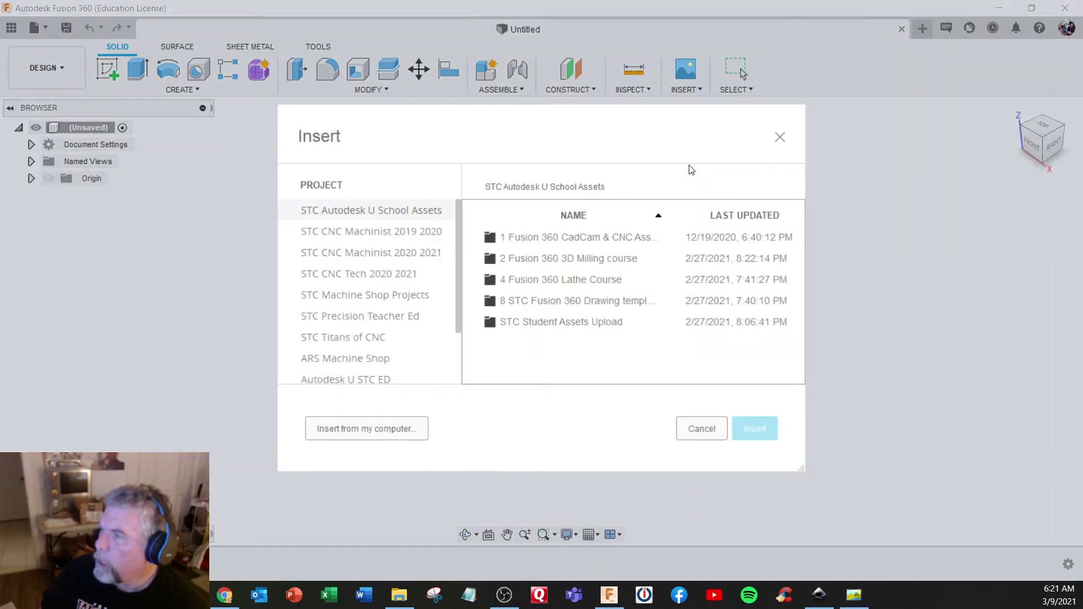
click(388, 432)
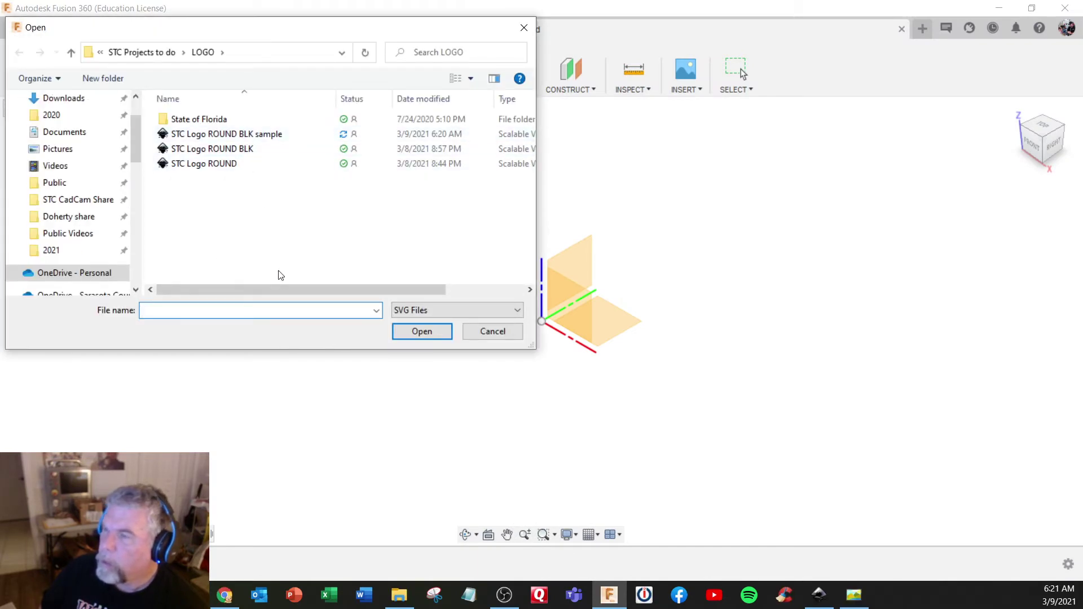
drag(294, 294, 256, 299)
click(228, 135)
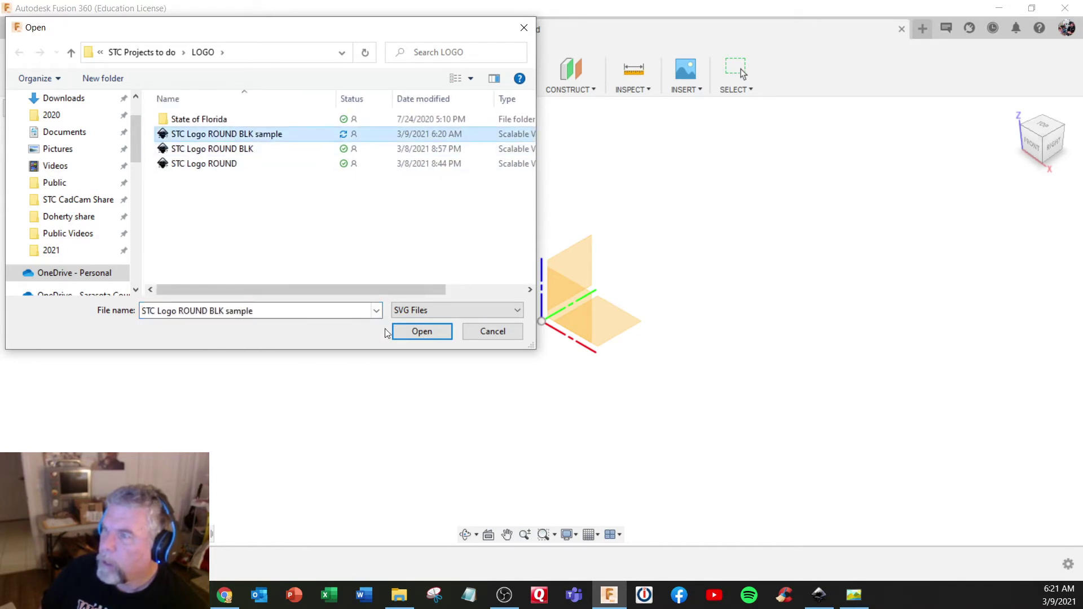
click(417, 332)
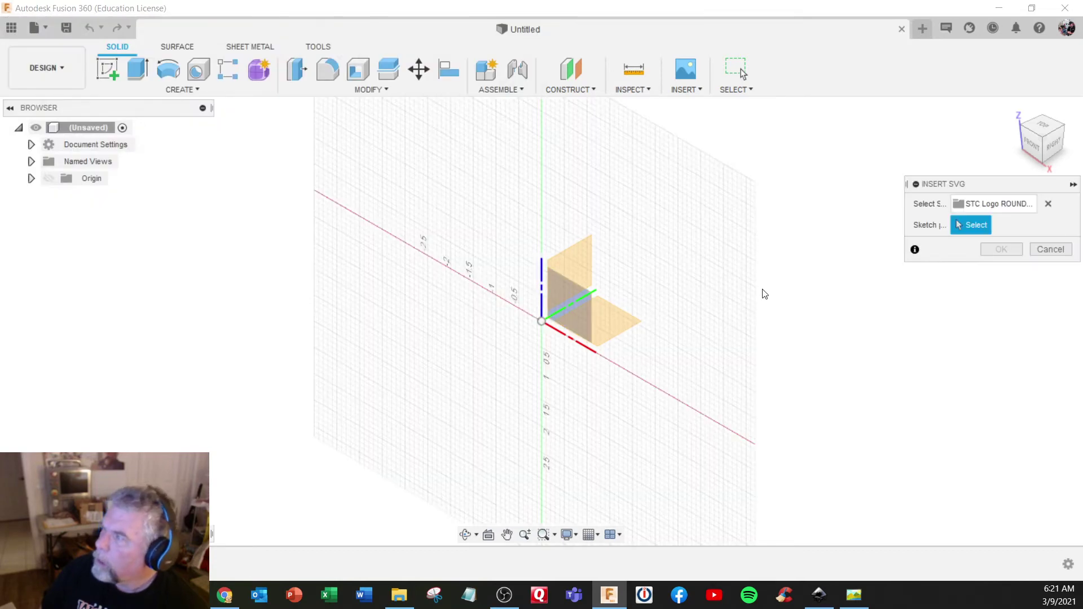
Place the SVG logo on the XY plane with zero offsets and scale 1
click(624, 316)
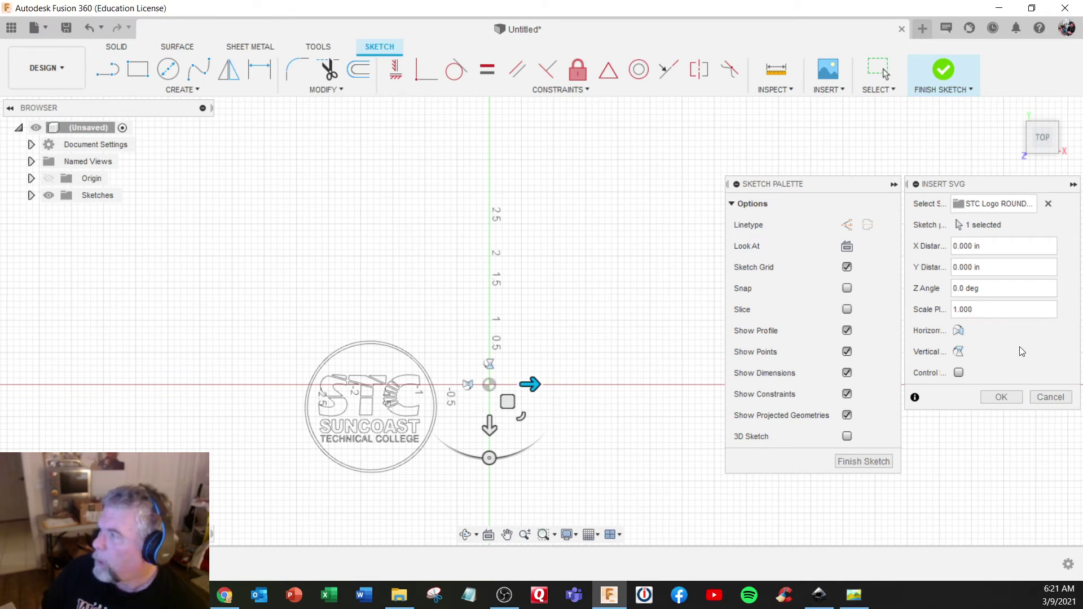
click(1001, 397)
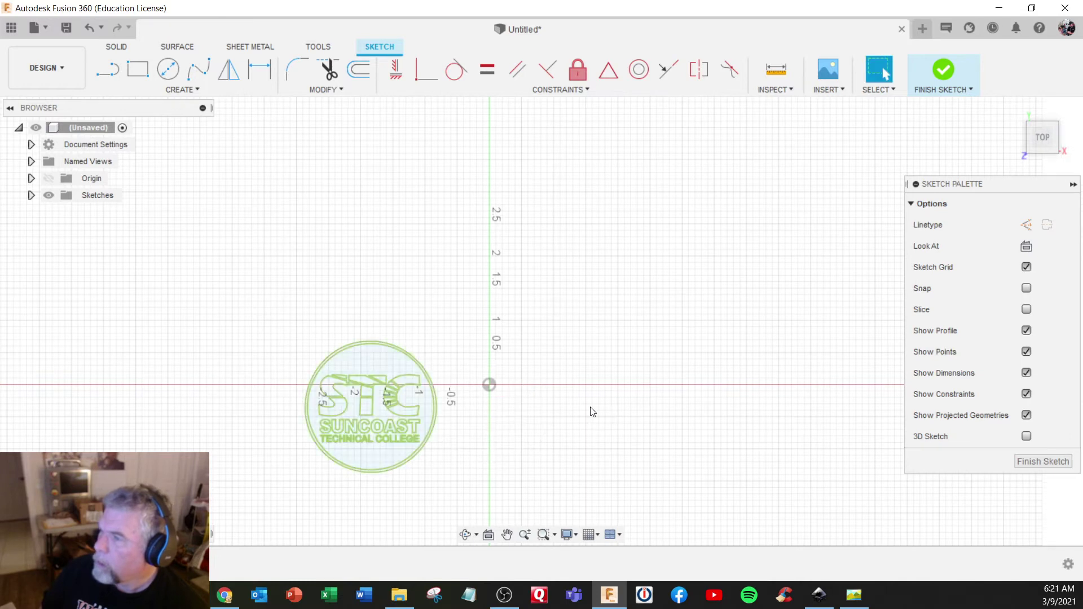
Zoom and tilt the view to inspect the imported logo outlines in the sketch
scroll(273, 428, up, 3)
scroll(377, 474, up, 5)
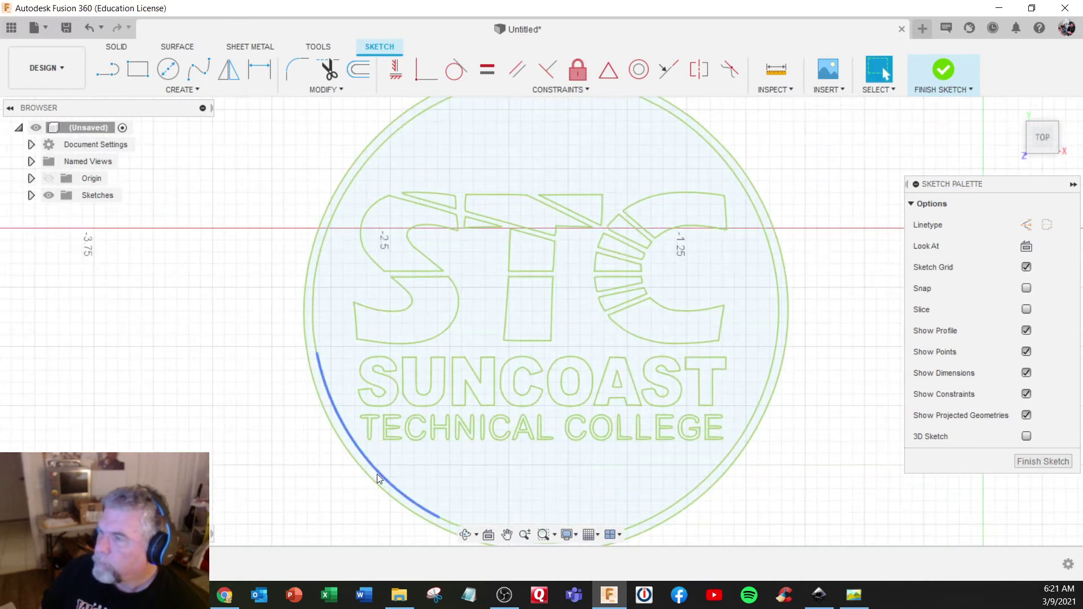
scroll(343, 434, down, 5)
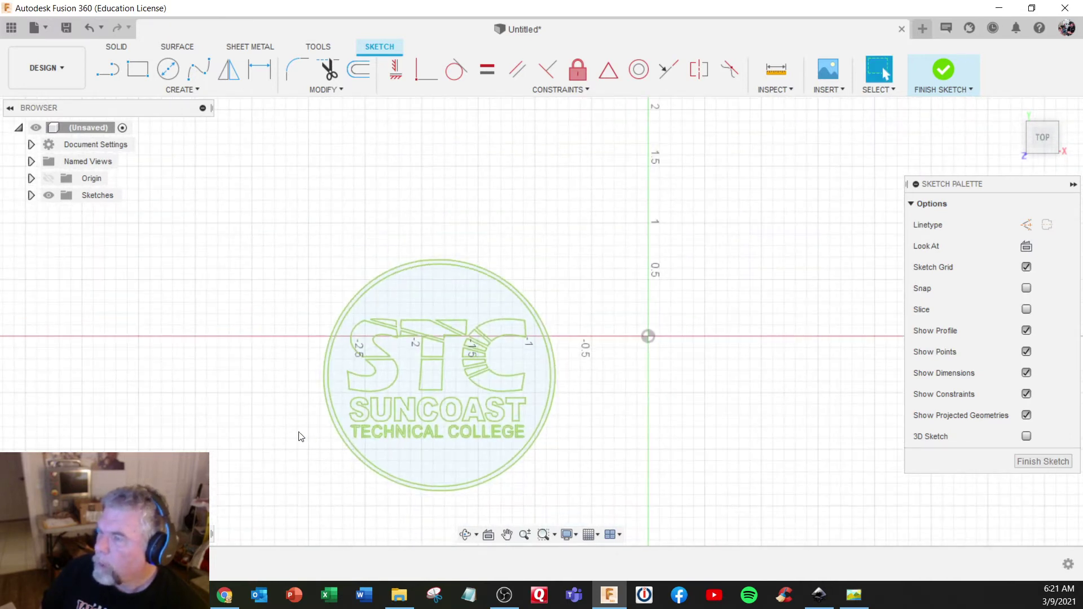
shift+middle_drag(300, 436, 280, 415)
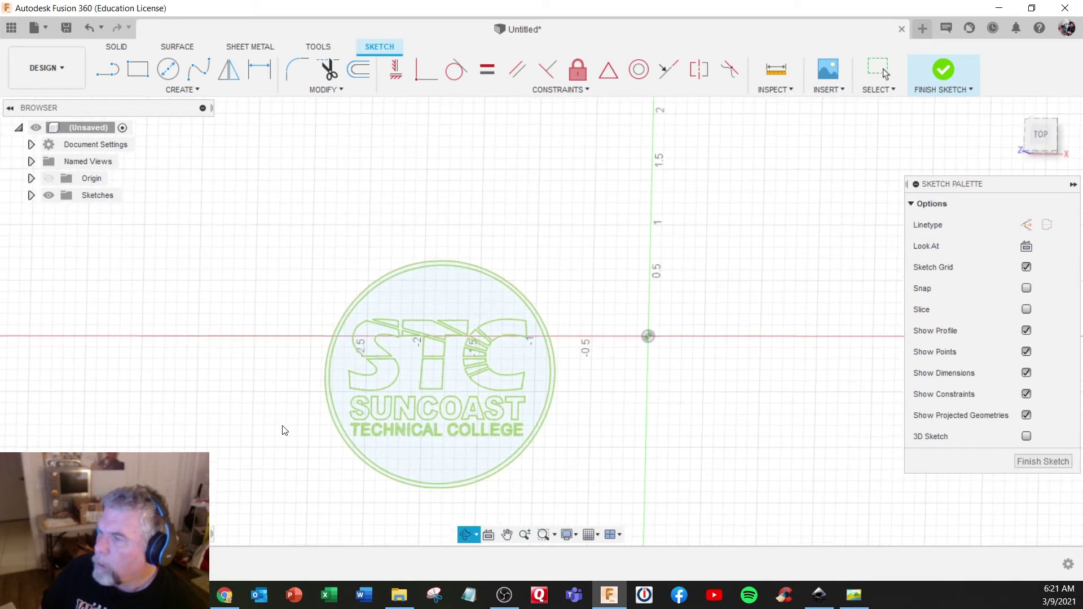
scroll(515, 345, up, 2)
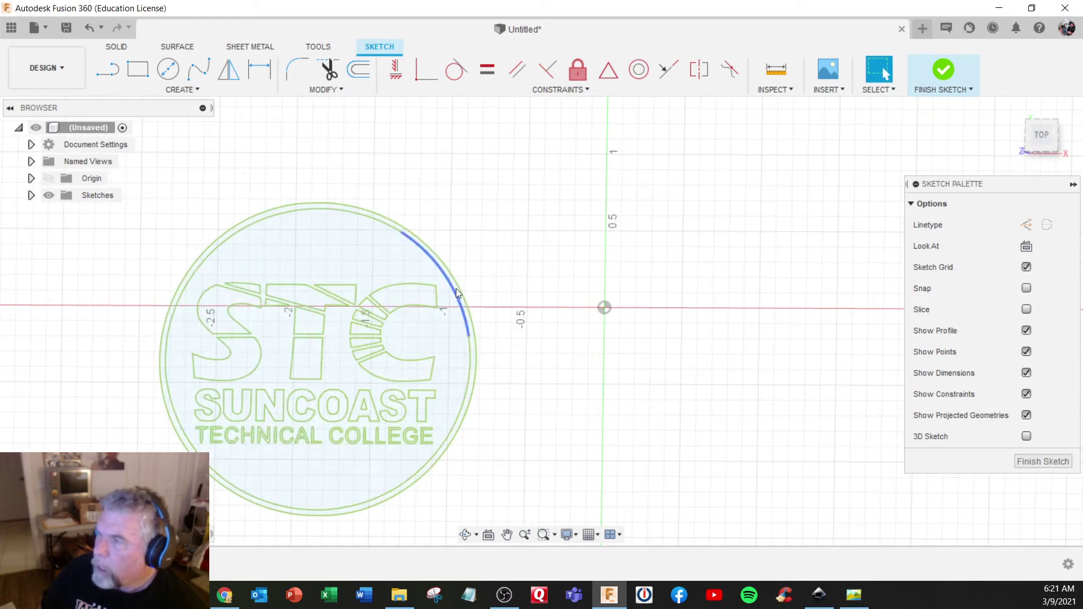
scroll(456, 288, up, 1)
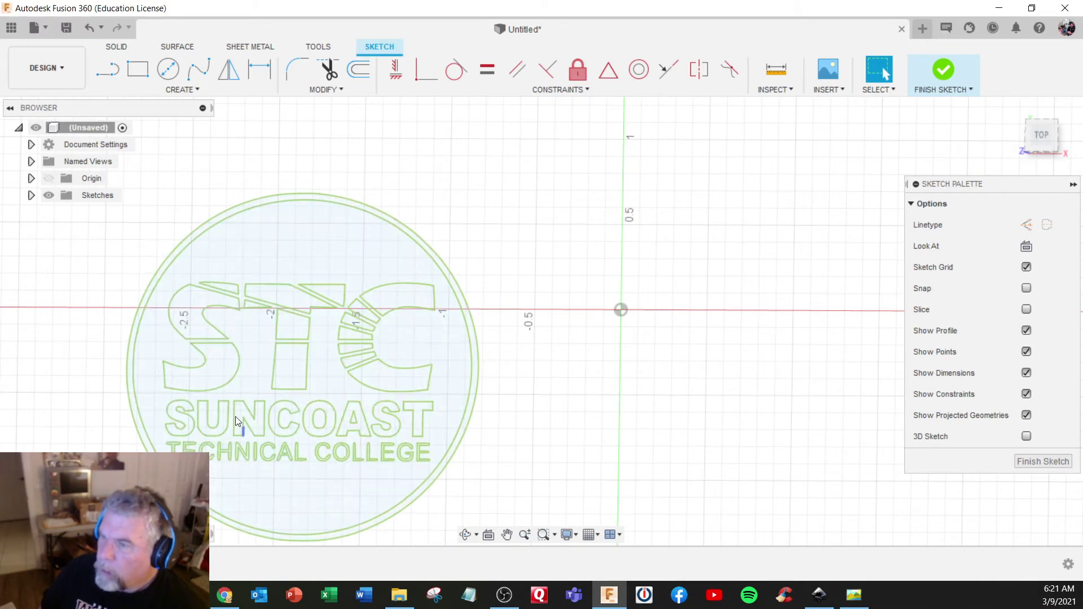
scroll(228, 384, up, 4)
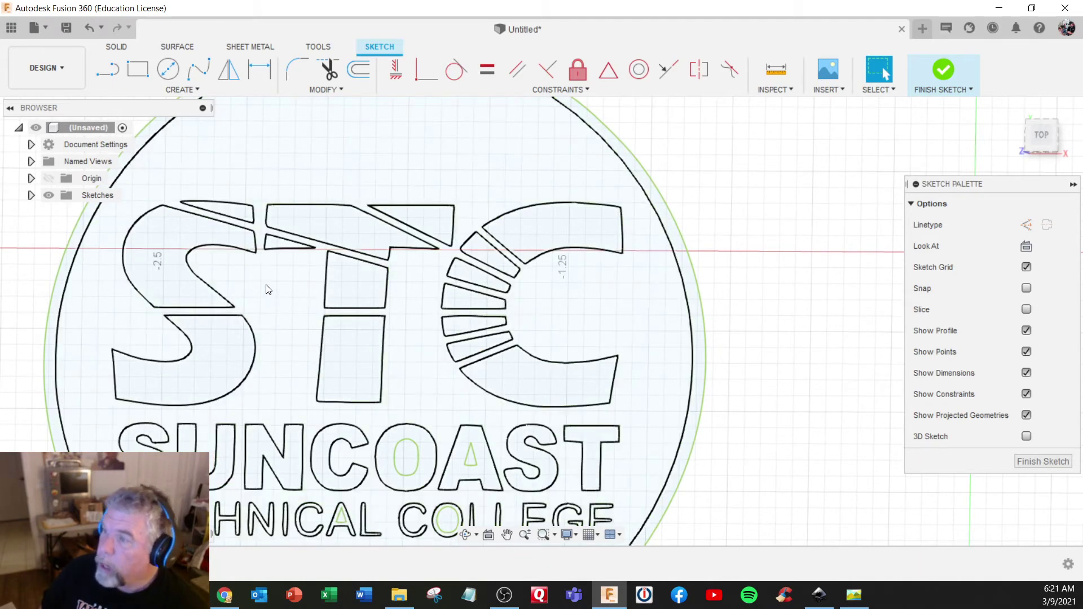
scroll(276, 308, down, 2)
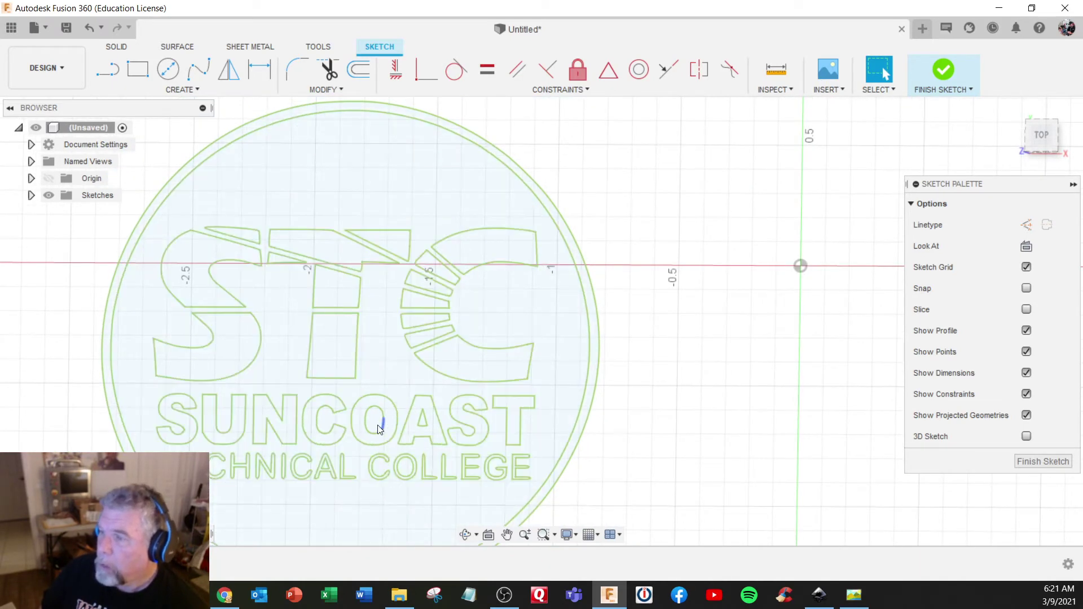
scroll(717, 438, down, 2)
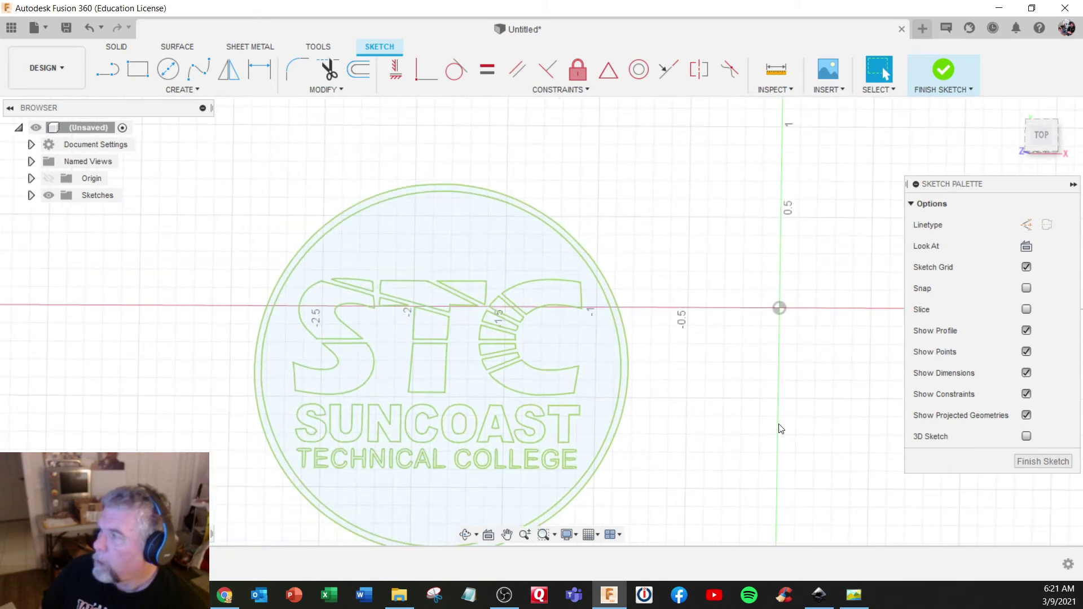
scroll(303, 367, down, 3)
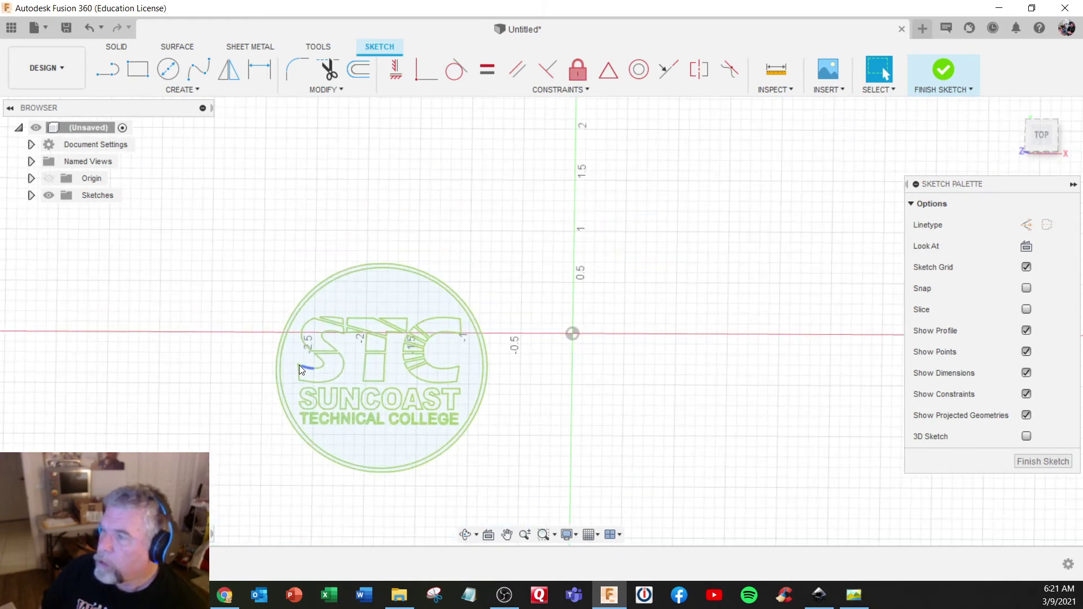
scroll(189, 447, up, 2)
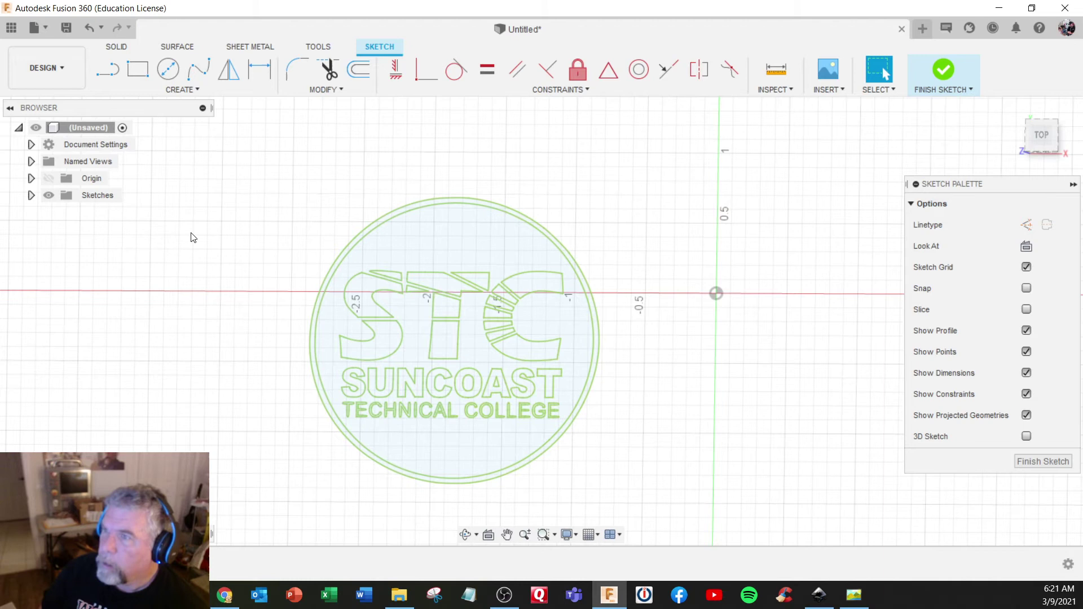
Finish the logo sketch and save the design as 'STC LOGO Sample' in STC Autodesk U School Assets
click(1043, 461)
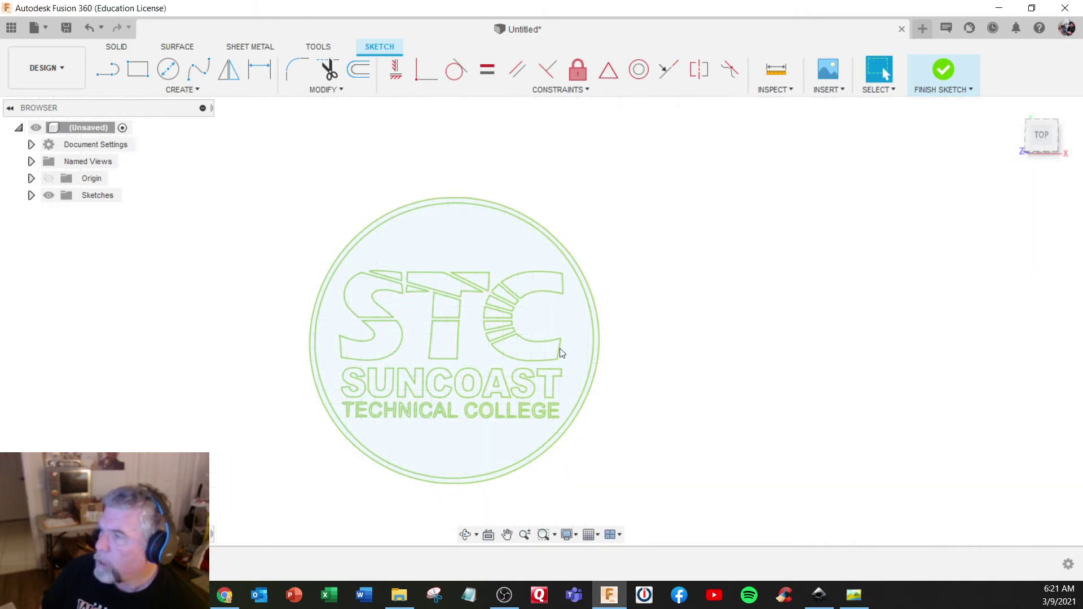
click(36, 27)
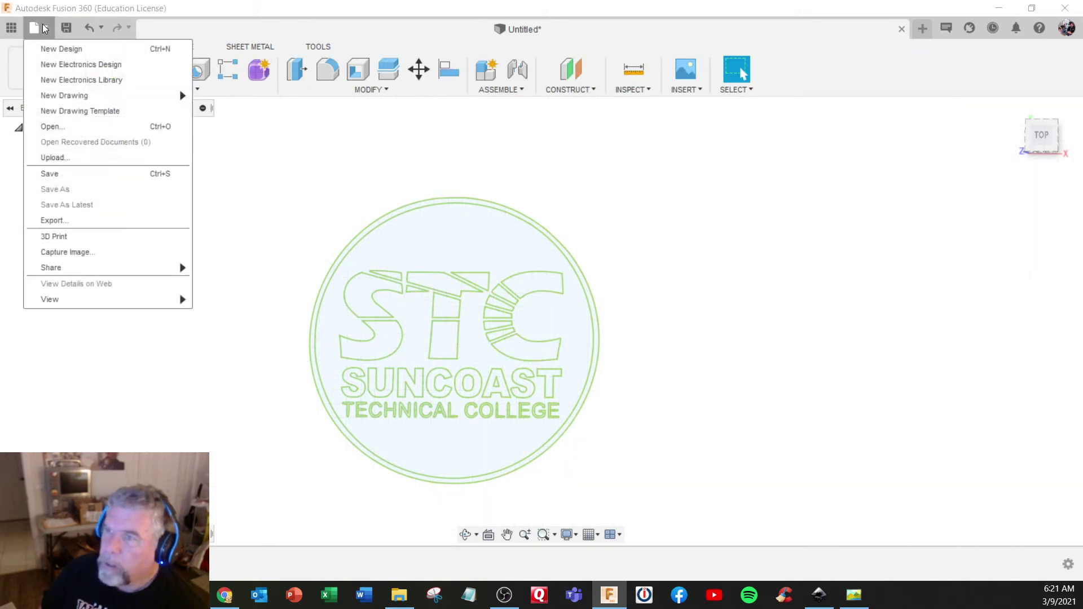
click(66, 169)
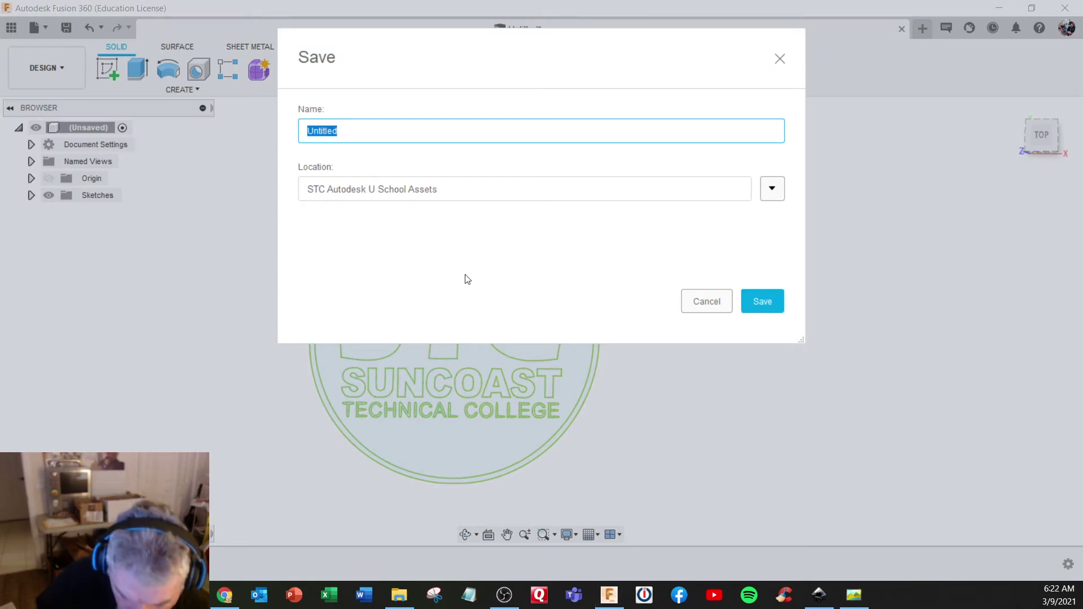
text(STC )
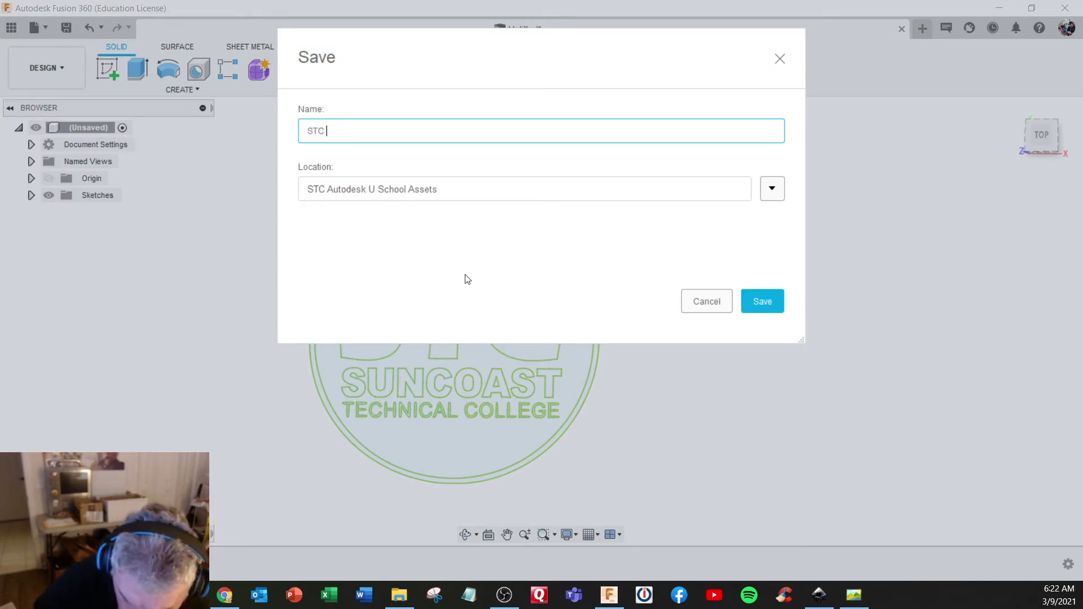
text(LOKO)
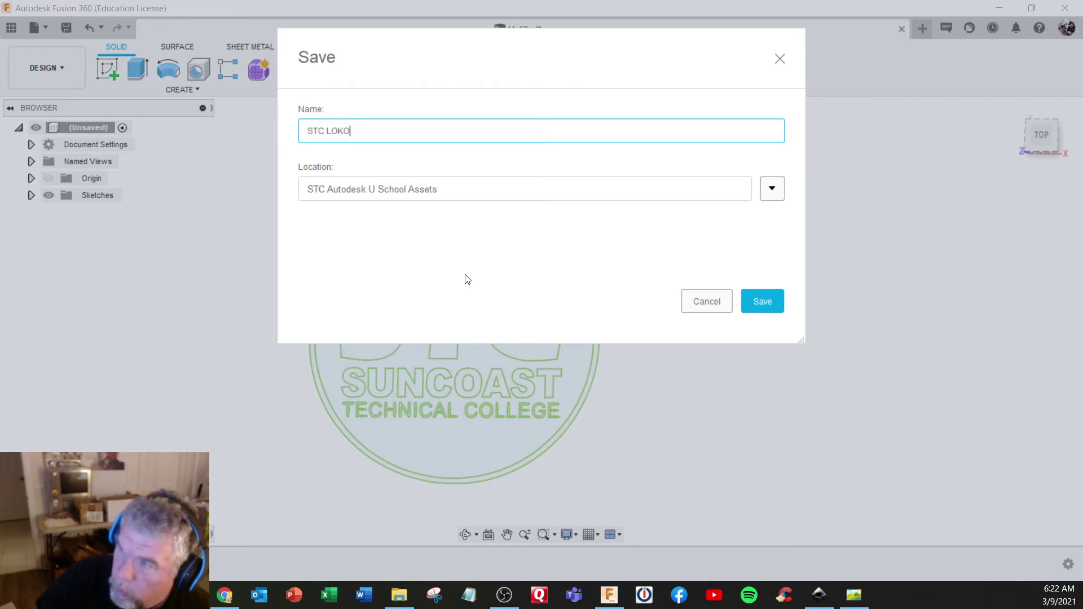
key(BackSpace)
key(BackSpace)
text(GO)
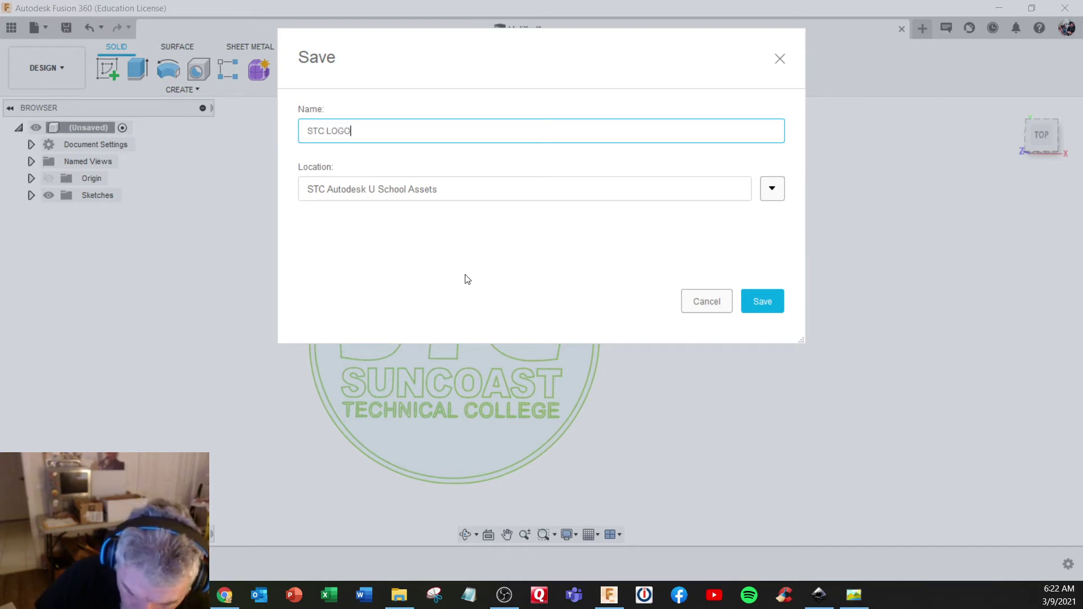
text( Sample)
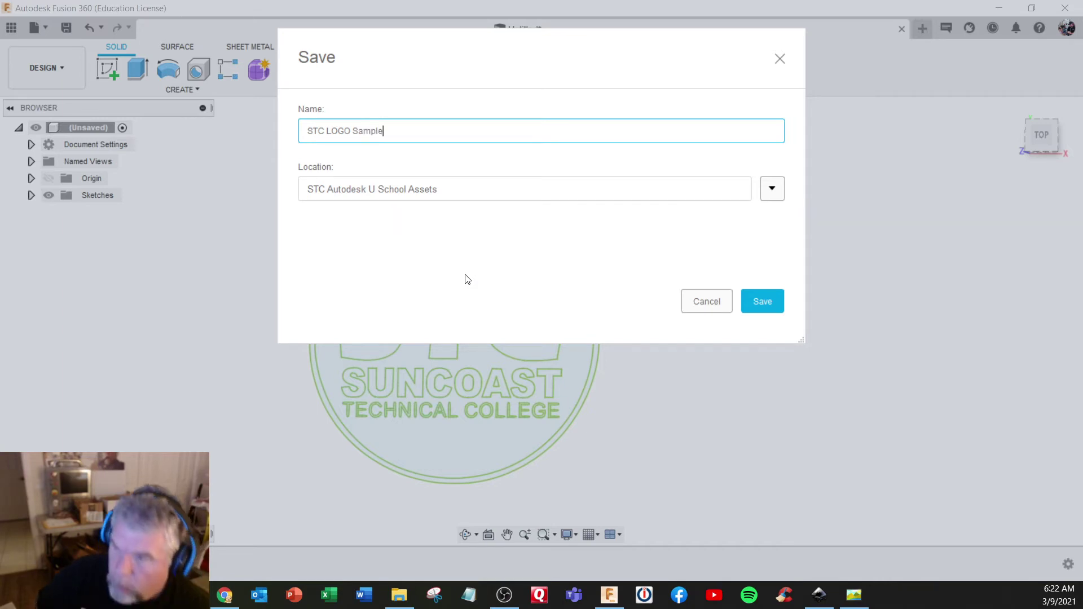
click(751, 305)
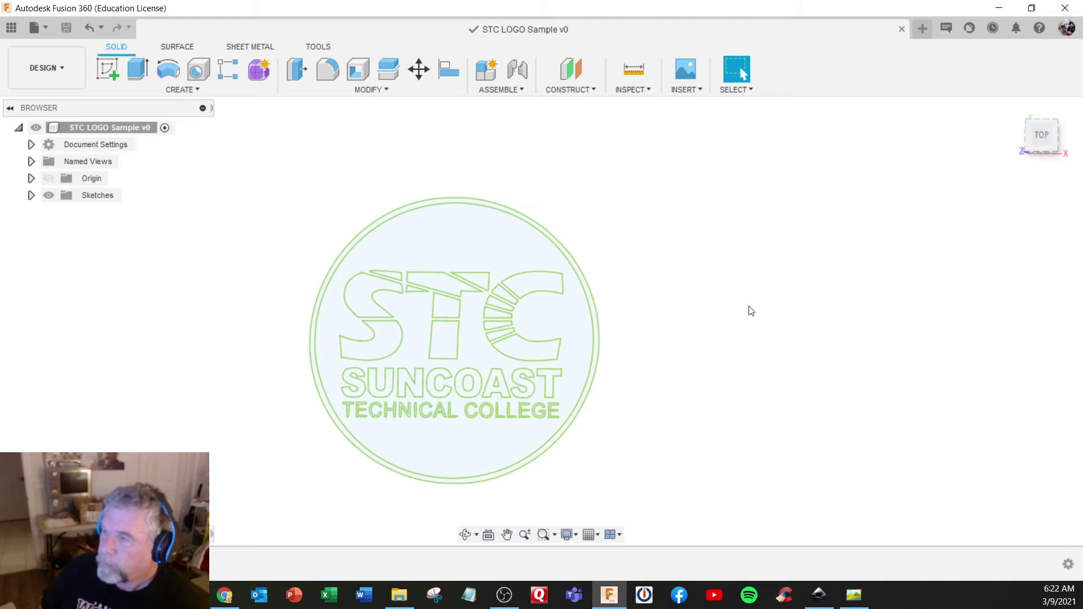
In the Manufacture workspace, create milling Setup1 with the default stock box around the logo sketch
click(58, 63)
click(49, 225)
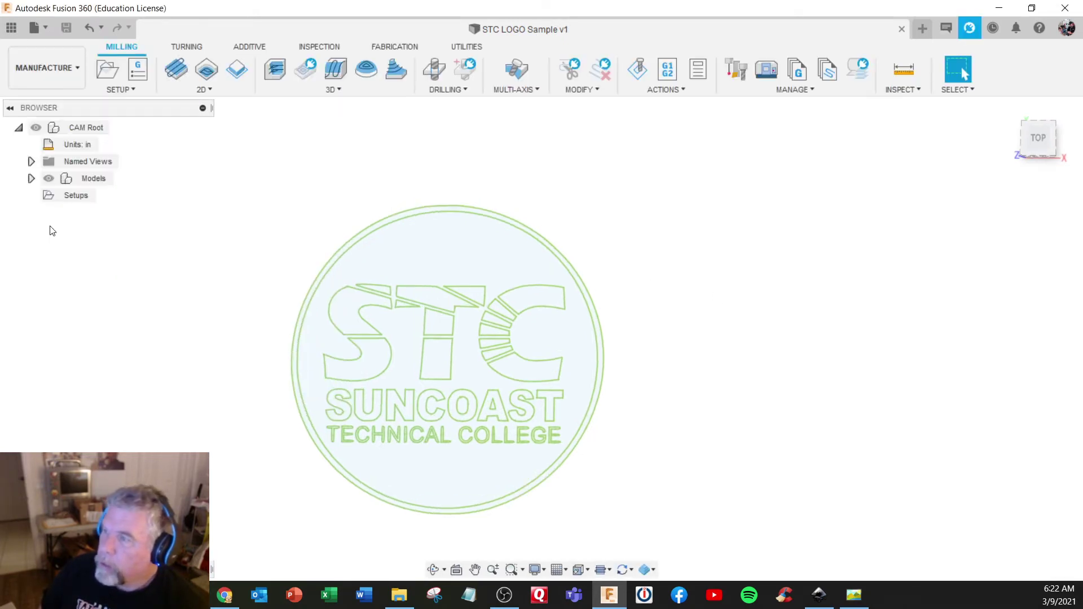
click(132, 90)
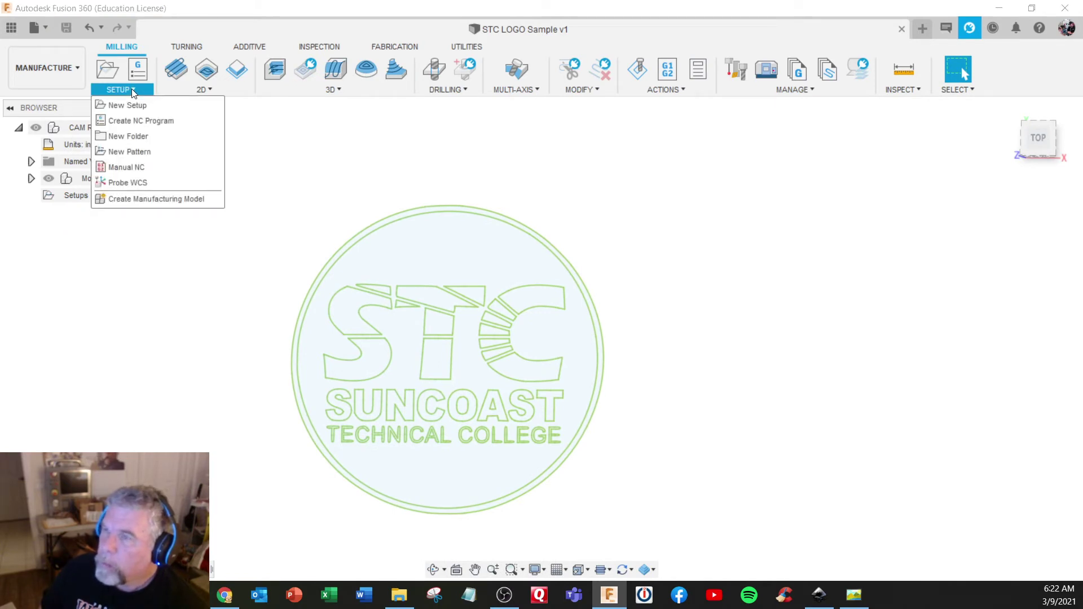
click(128, 105)
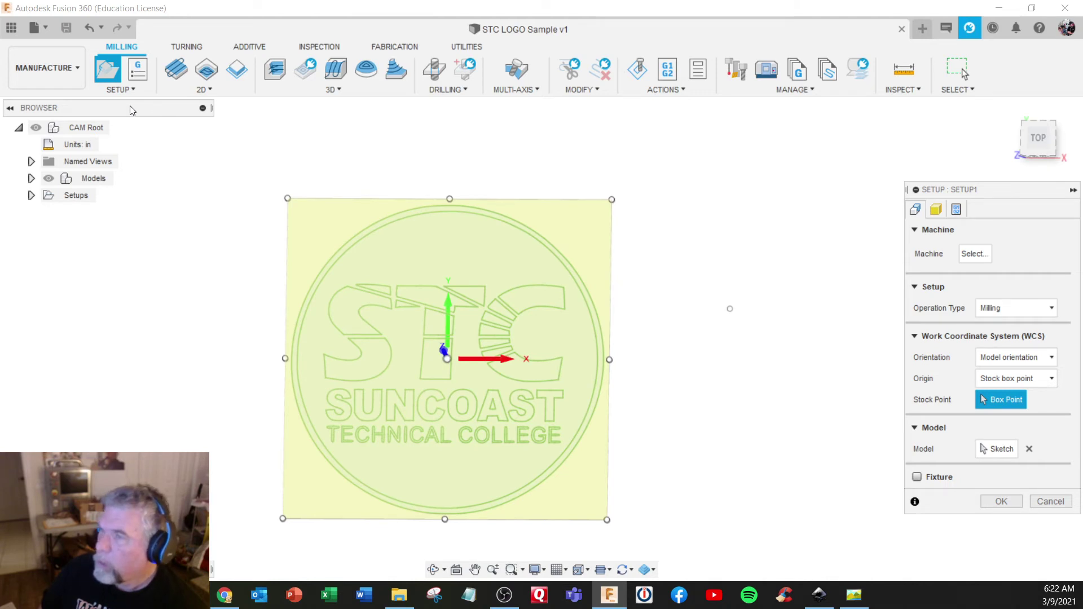
click(1001, 501)
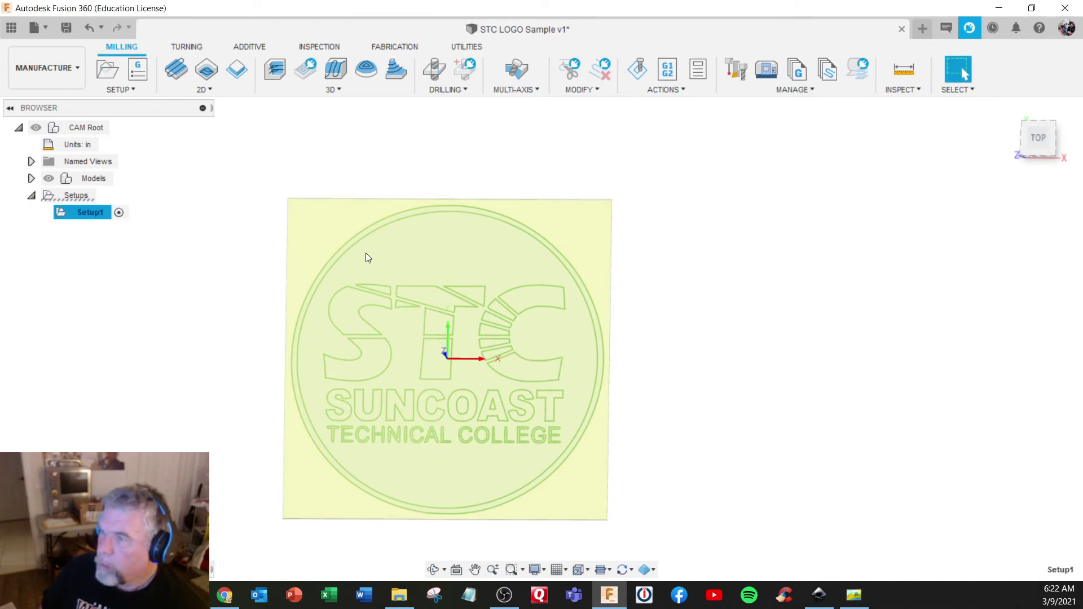
Start a 2D Trace using the #20 1/16" Ball Engrave Mill from STC HSM Alum Tools with the Engrave preset
click(202, 91)
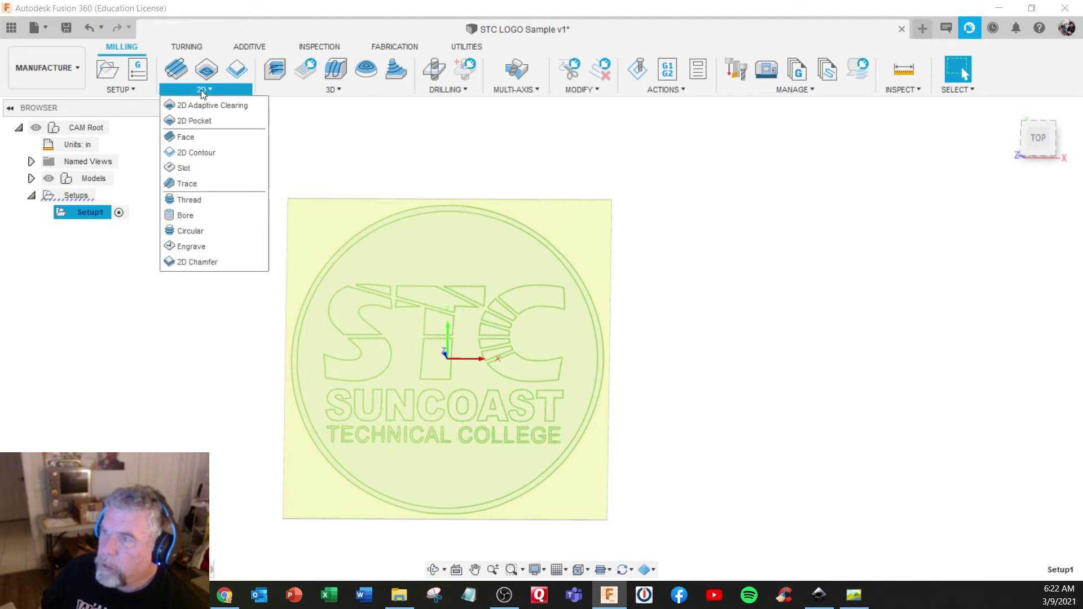
click(201, 184)
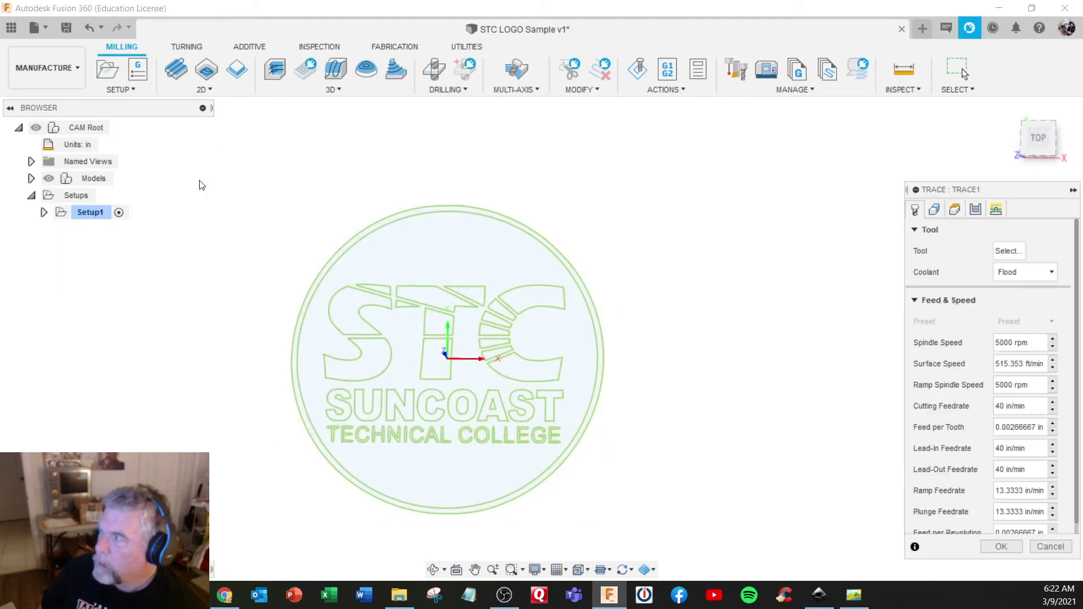
click(1007, 251)
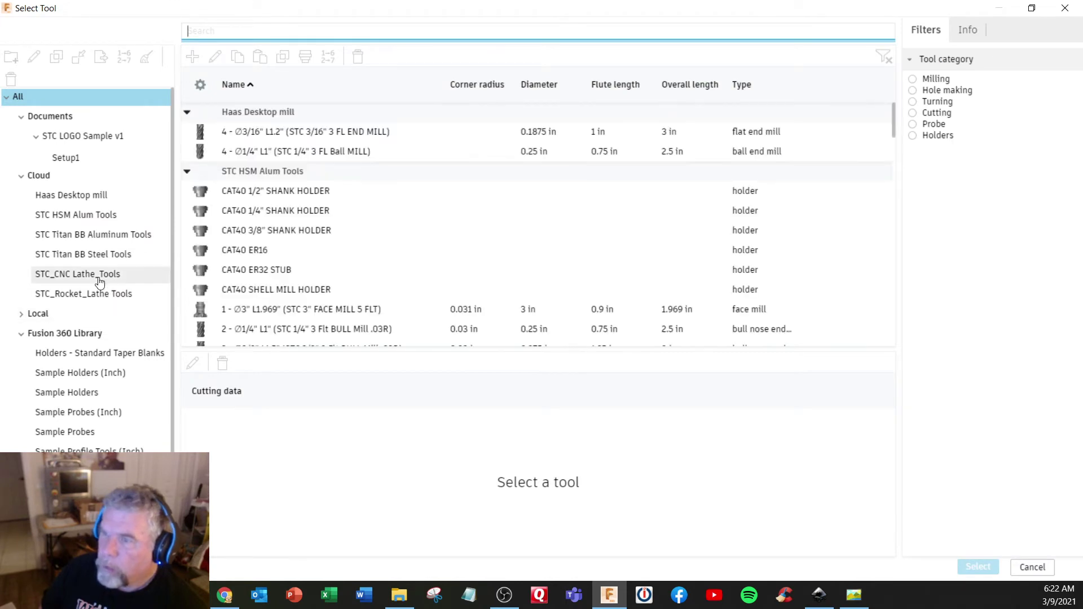
click(96, 215)
scroll(378, 250, down, 6)
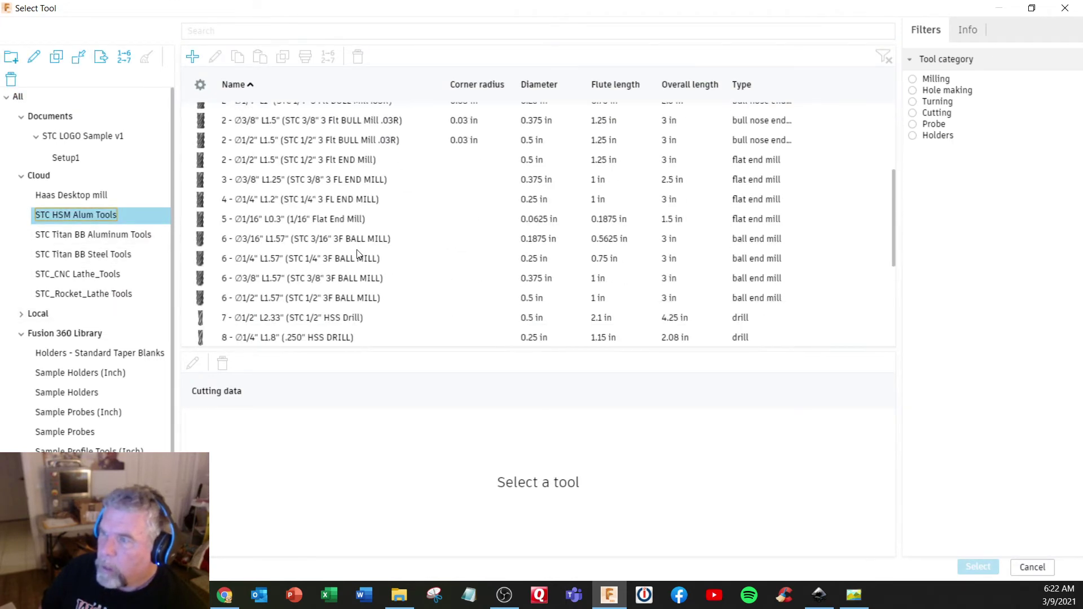
scroll(357, 253, down, 3)
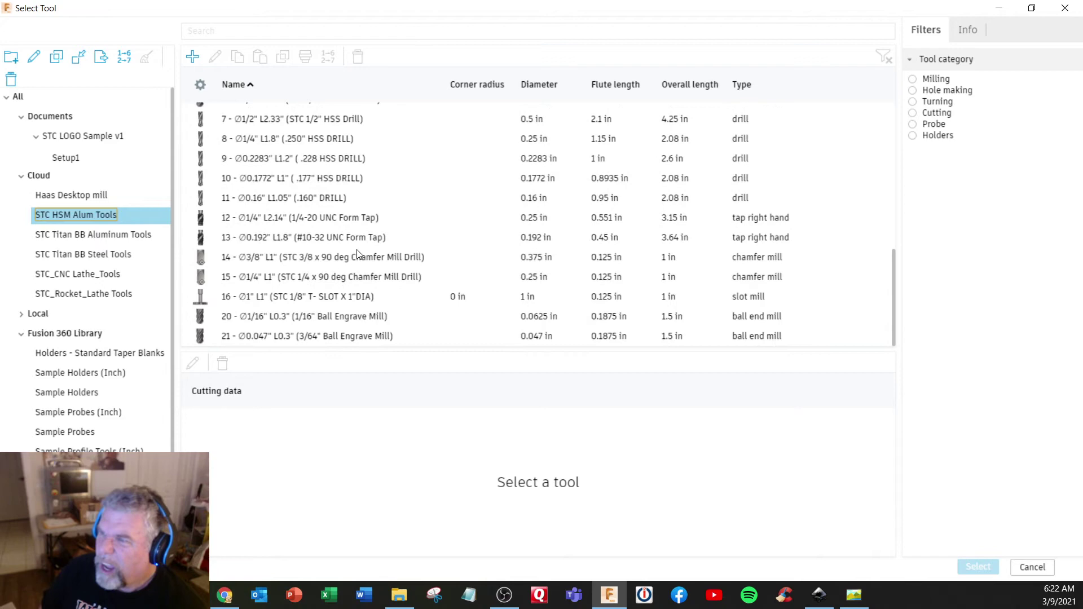
click(320, 322)
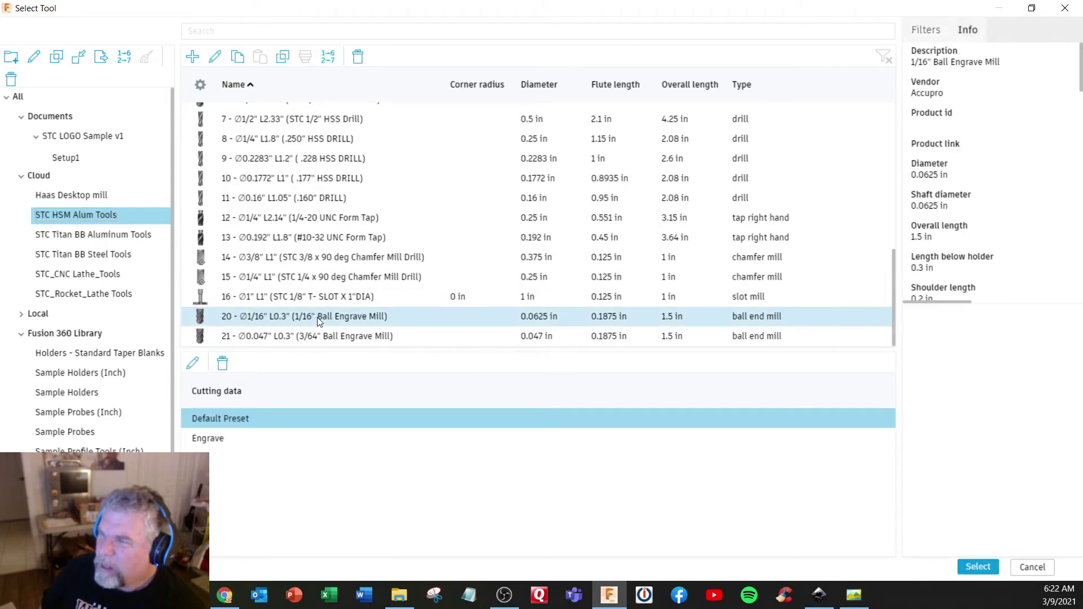
click(227, 438)
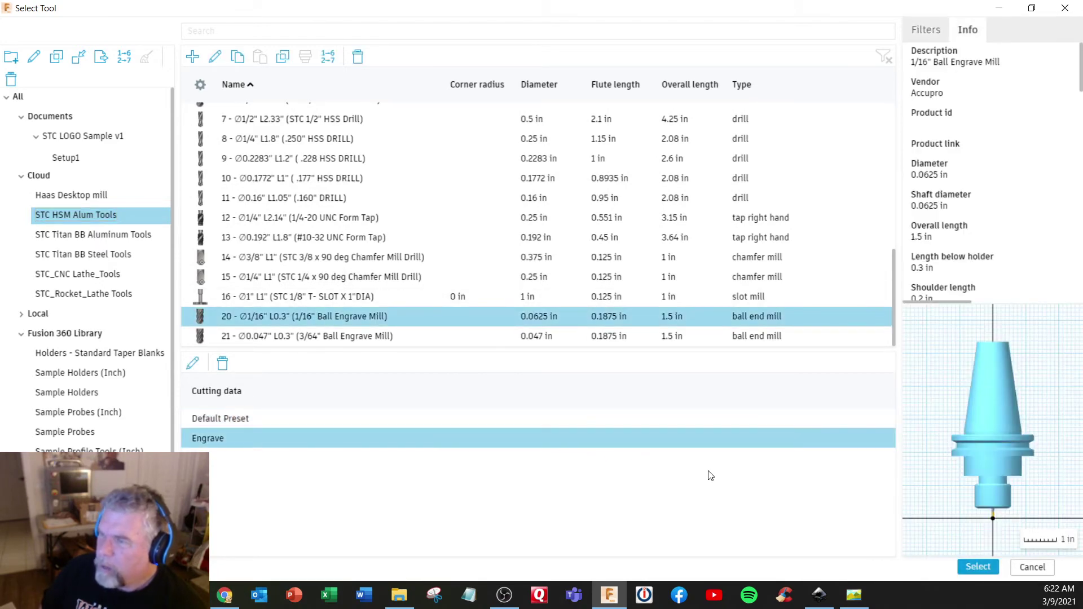
click(972, 568)
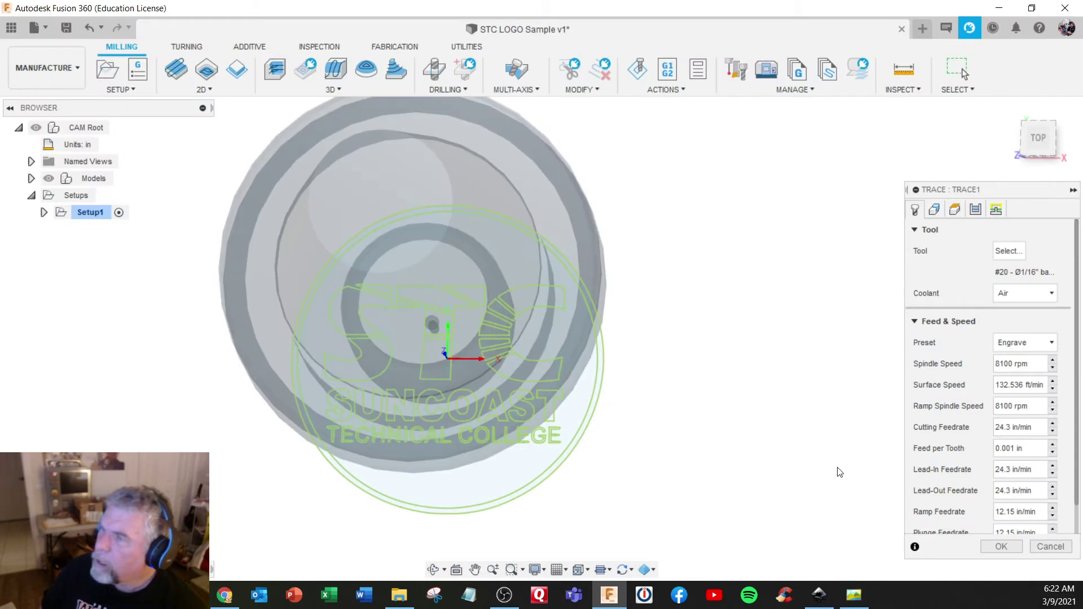
Select the outer circle and the second concentric circle as trace curves
mouse_move(206, 446)
shift+middle_down()
mouse_move(193, 367)
mouse_move(197, 389)
shift+middle_up()
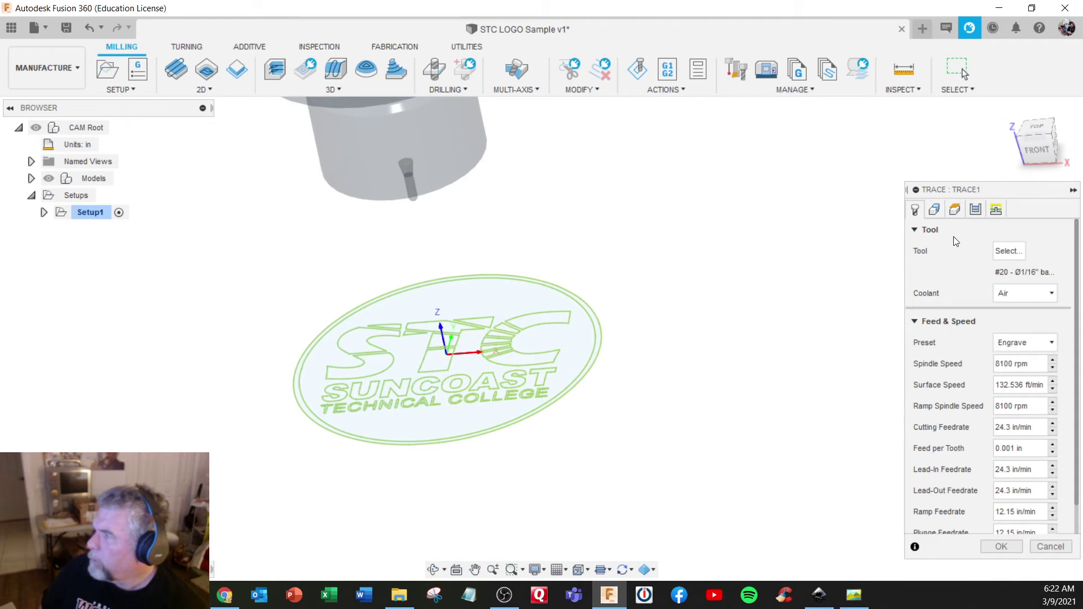
click(934, 209)
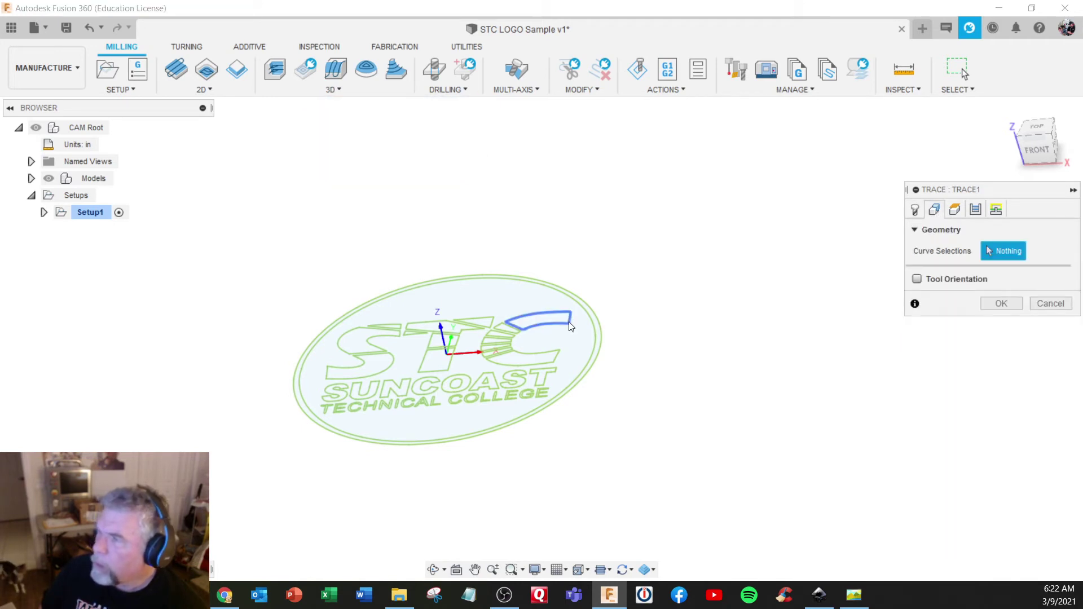
shift+middle_drag(634, 327, 638, 350)
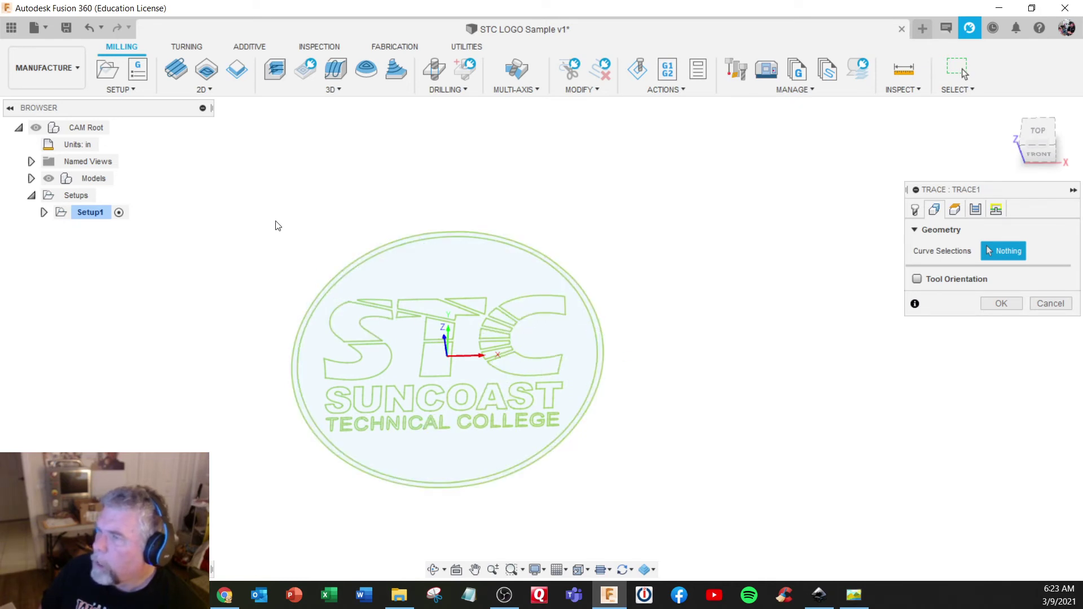
shift+middle_drag(844, 370, 879, 414)
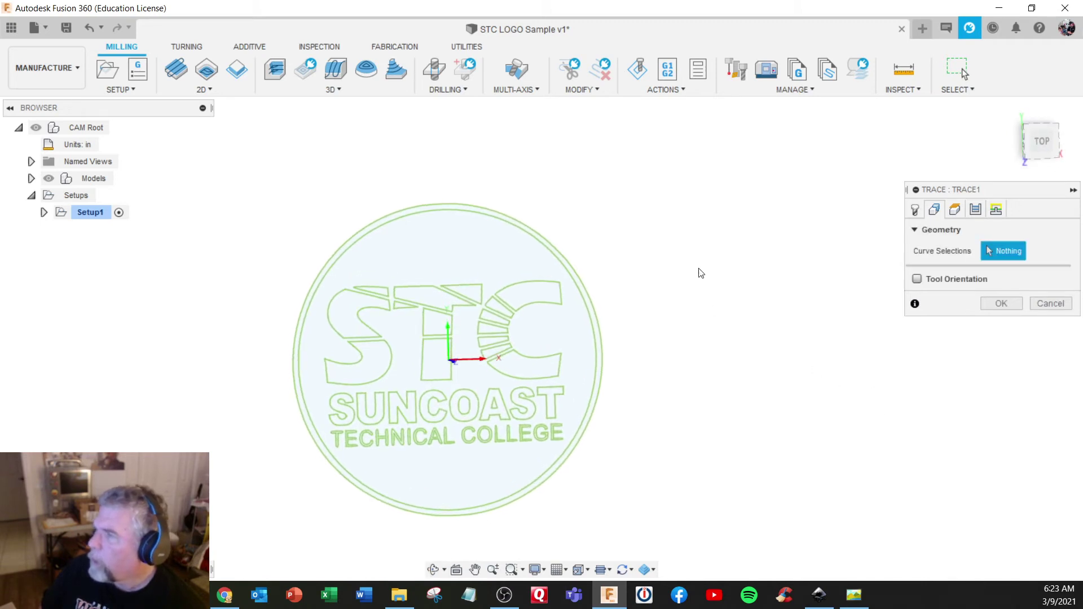
click(563, 249)
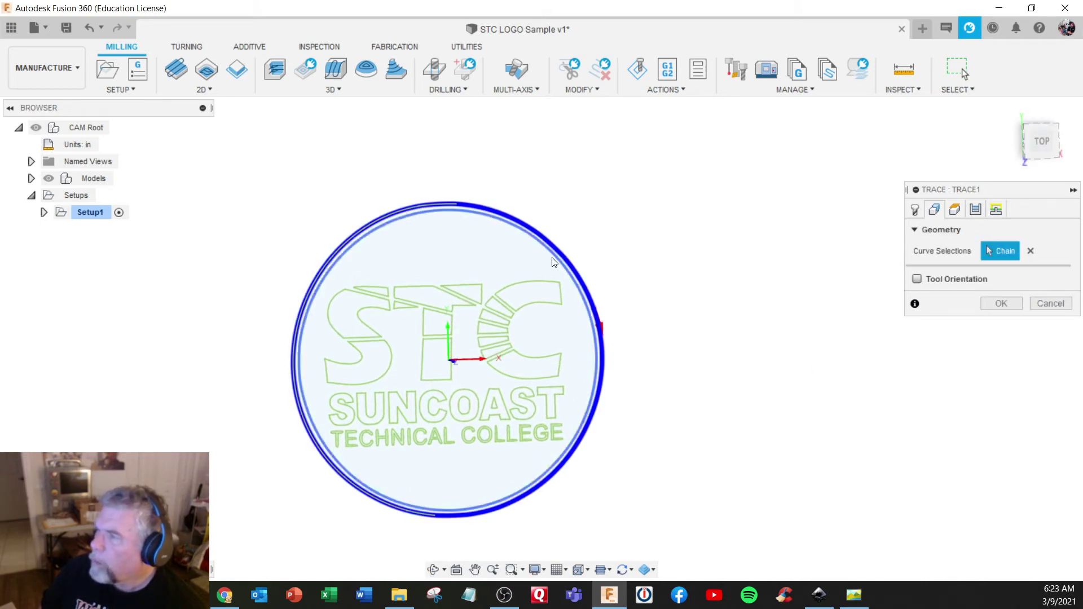
click(554, 261)
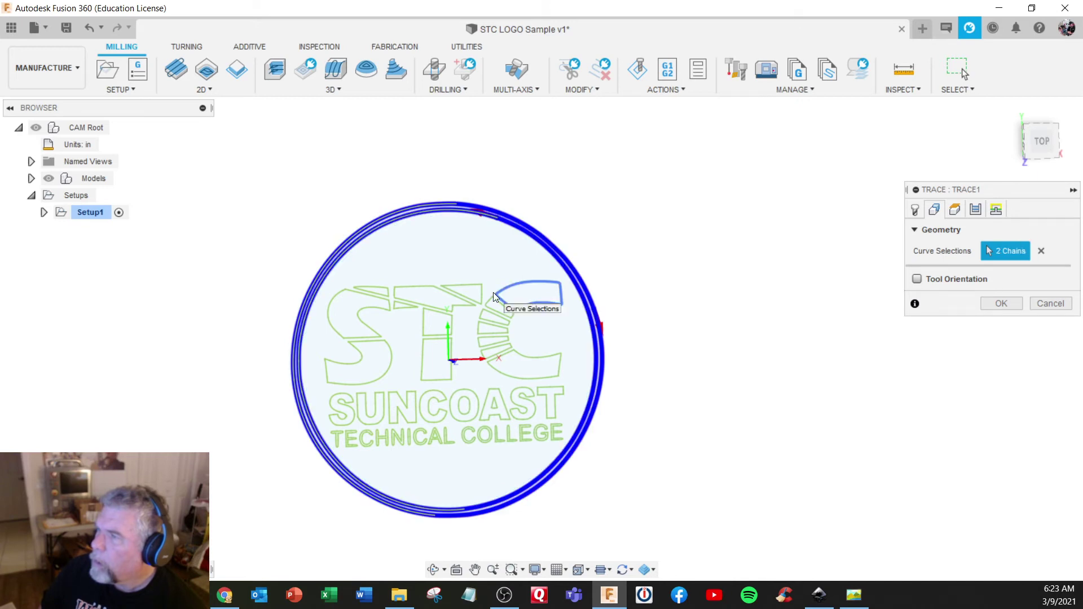
Add the C letter's top, bottom arm and all its wedges to the trace selection
scroll(493, 292, up, 3)
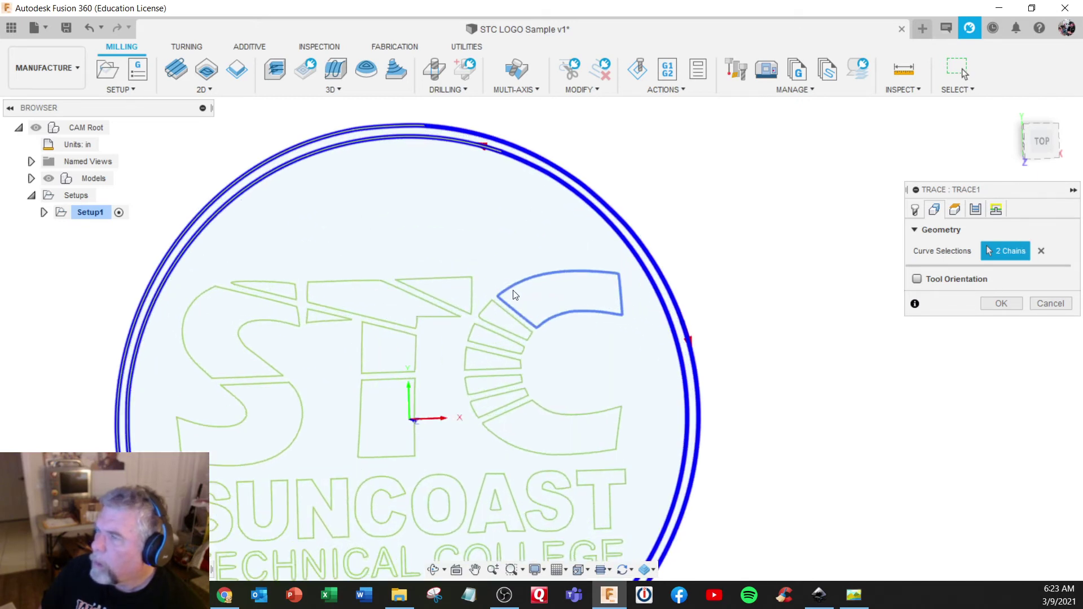
click(515, 291)
click(506, 331)
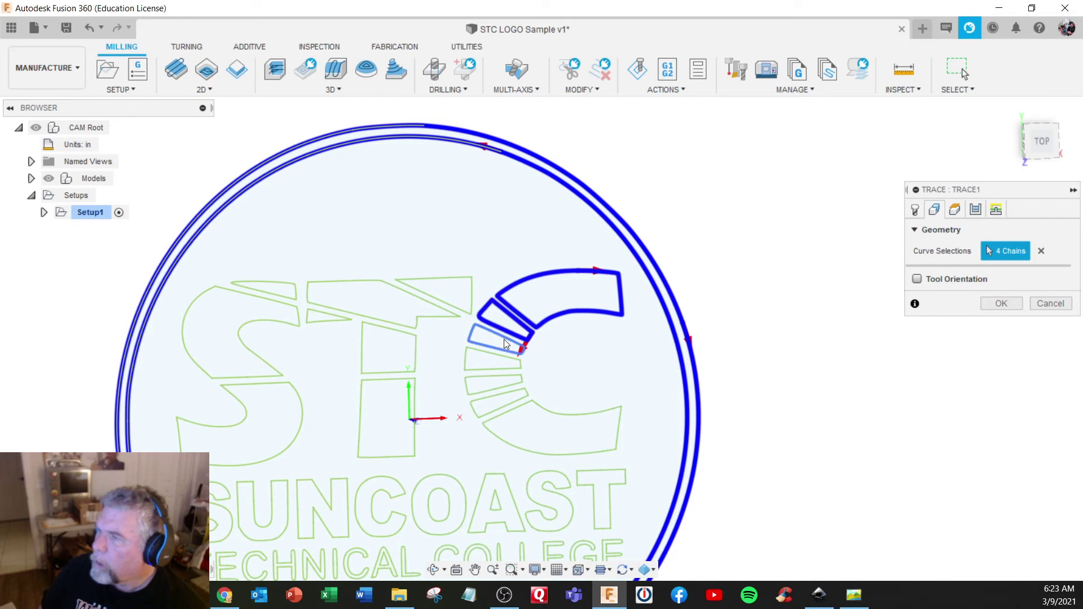
click(503, 340)
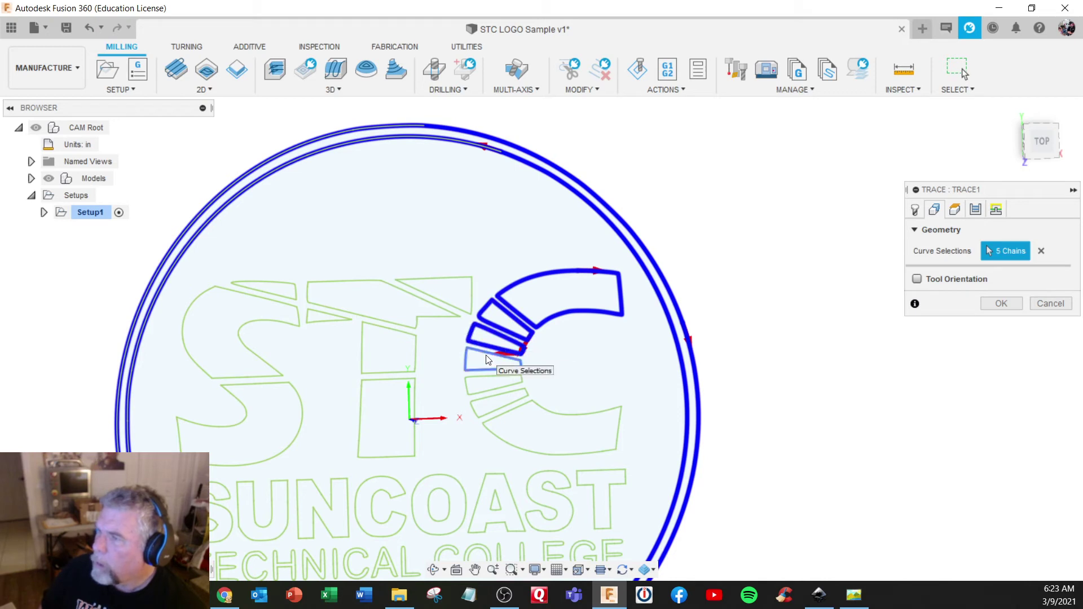
click(490, 364)
click(492, 379)
click(495, 395)
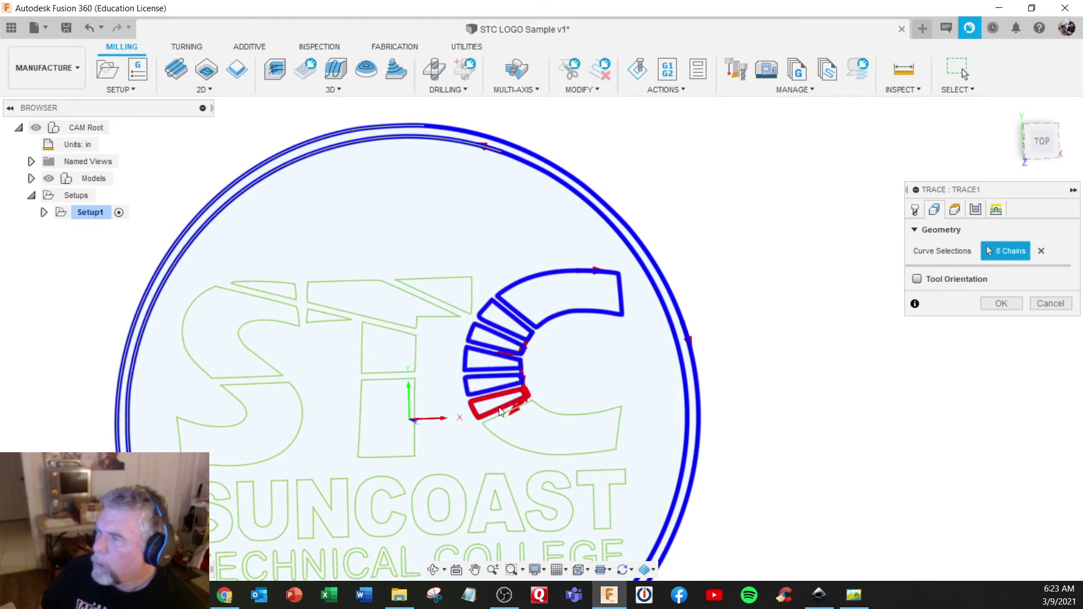
click(502, 414)
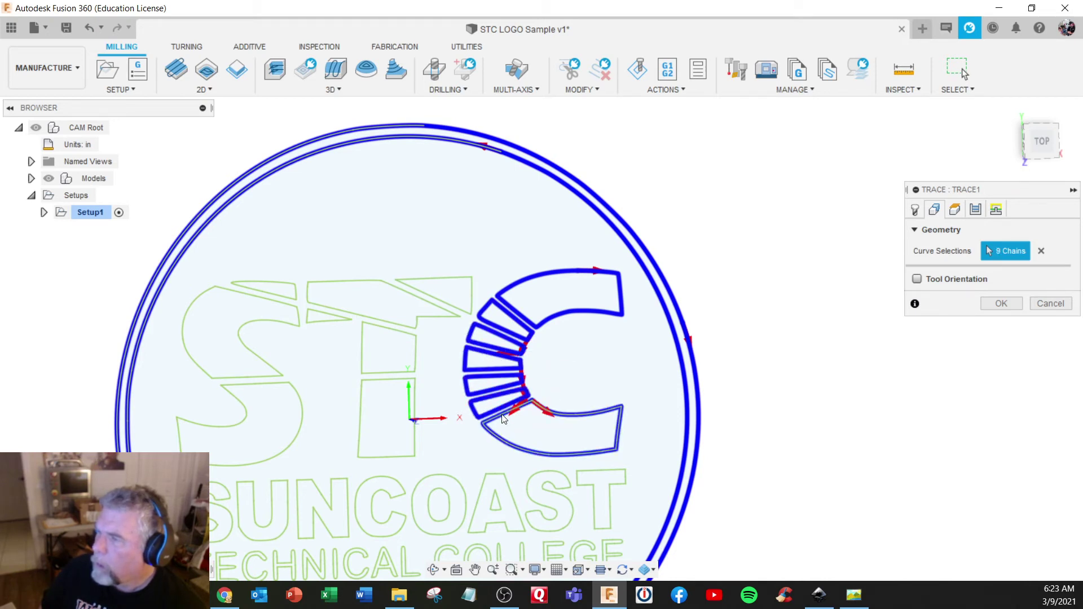
Add the T rectangles, top bar, side triangles and S outline to reach 17 chains, then review Heights
click(415, 401)
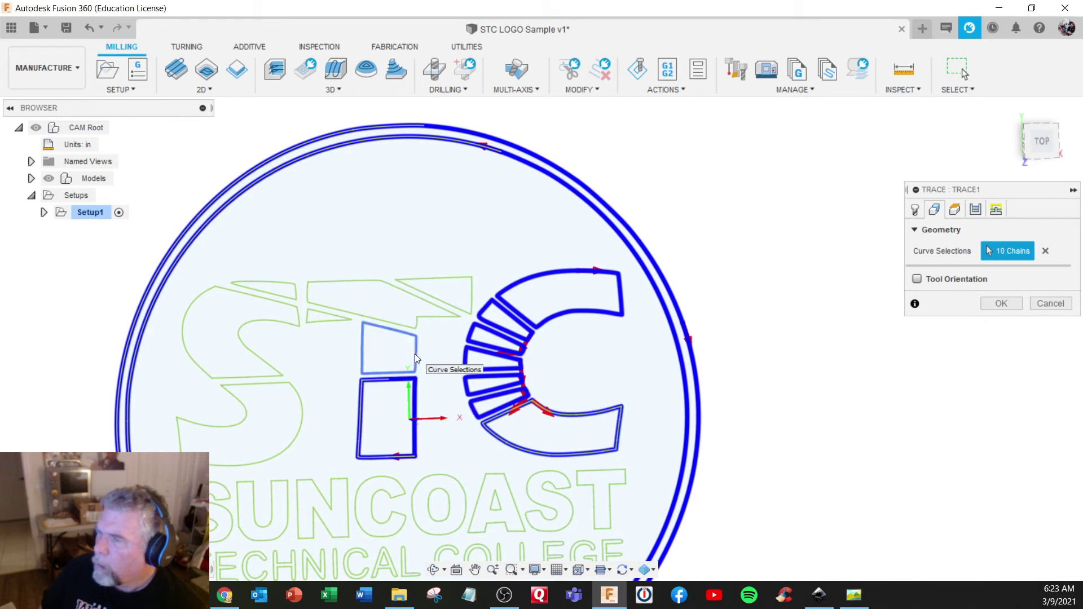
click(415, 354)
click(431, 307)
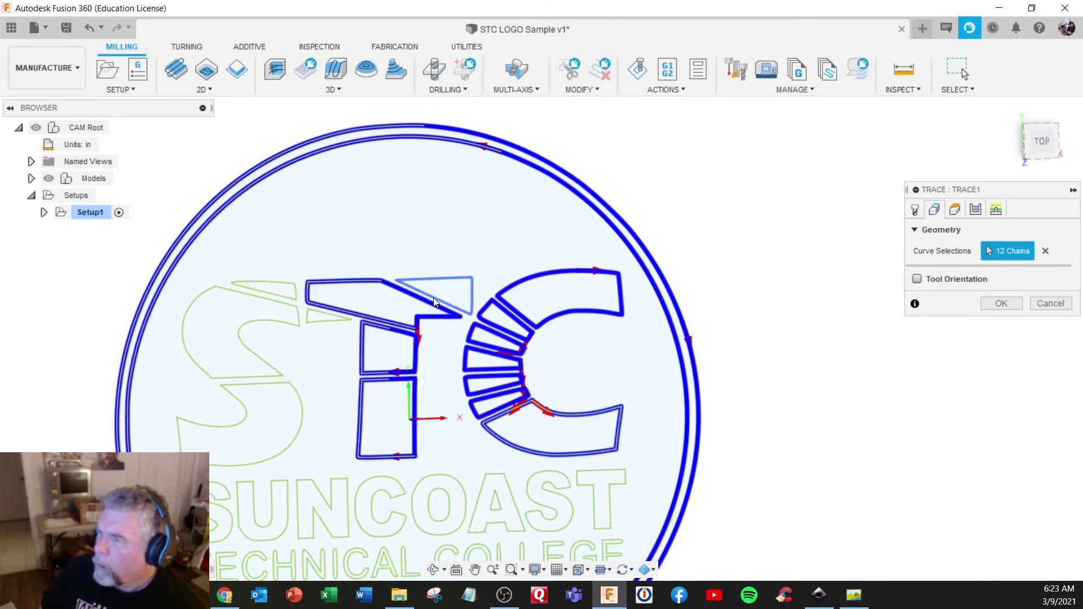
click(434, 297)
click(328, 315)
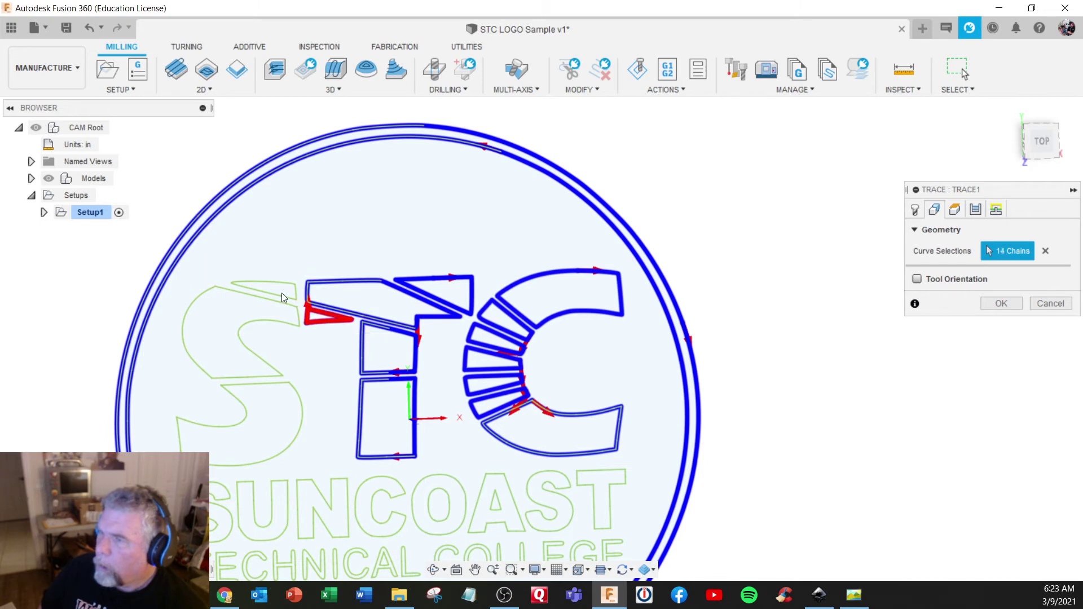
click(279, 325)
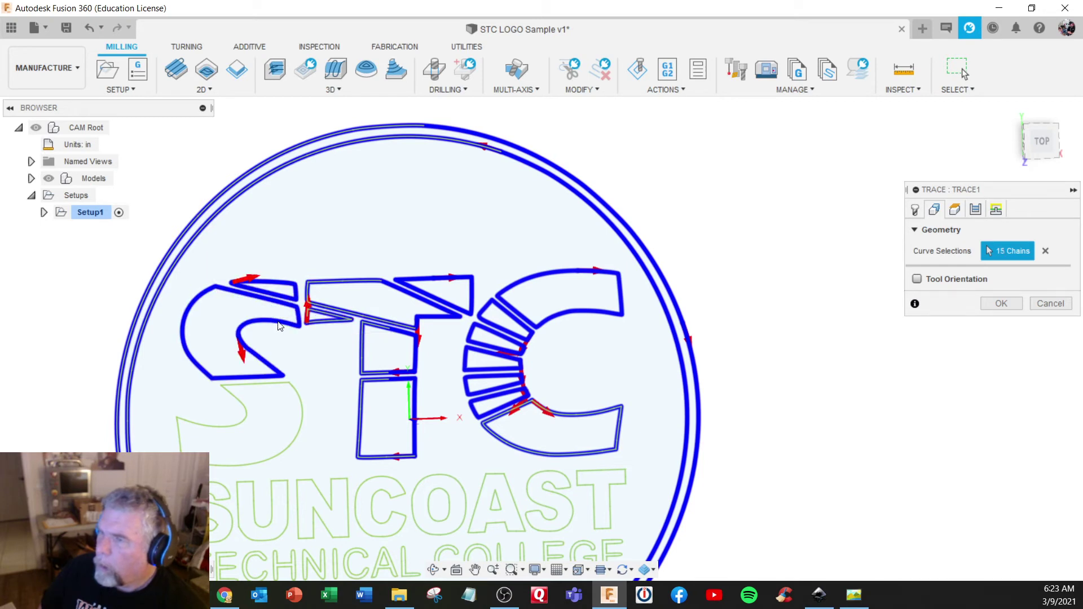
click(294, 399)
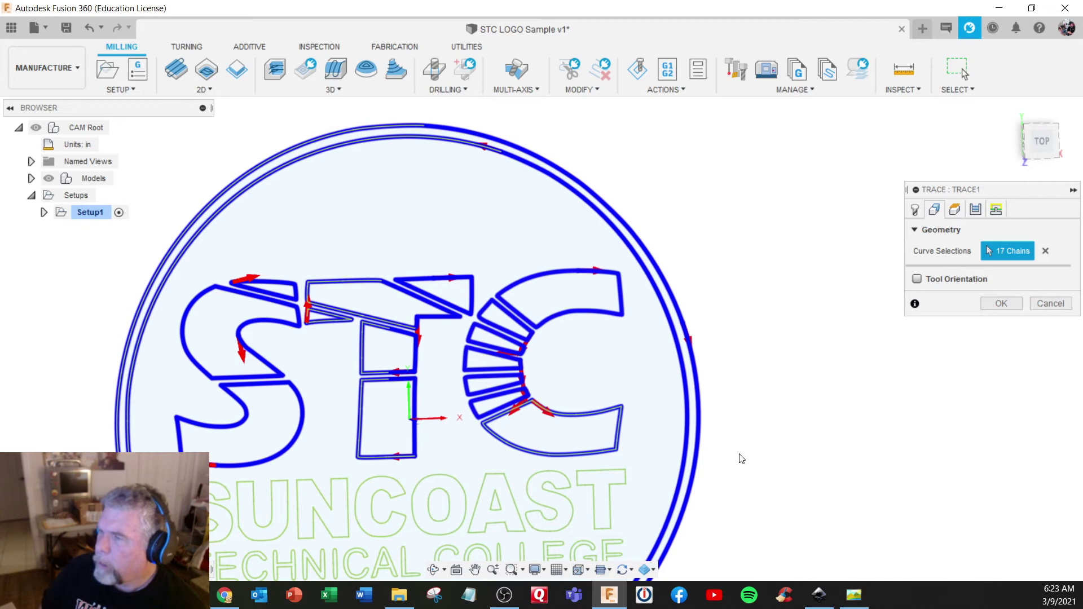
click(955, 211)
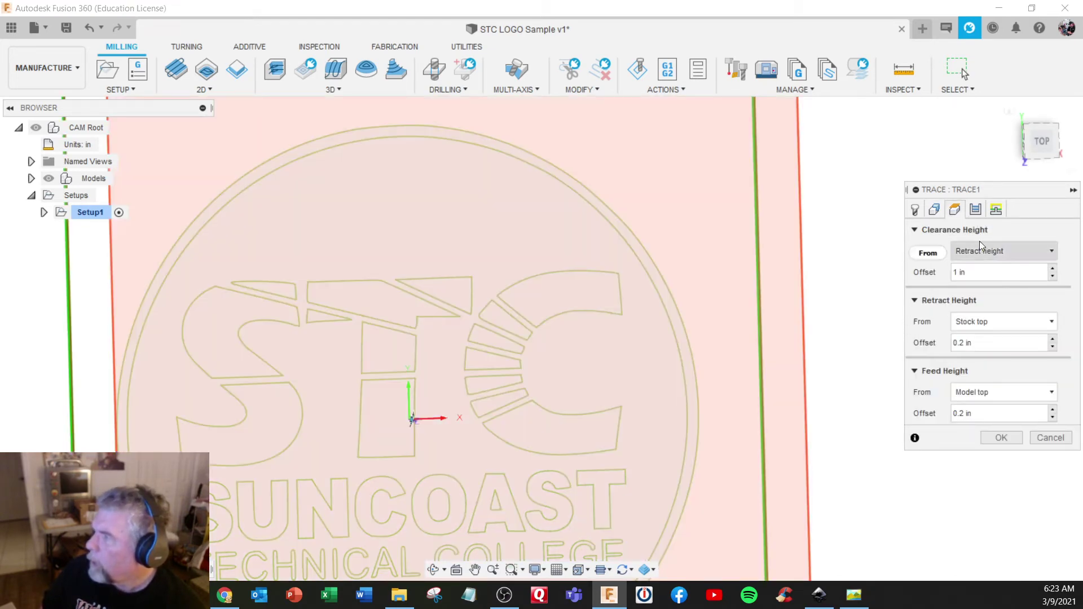
click(975, 210)
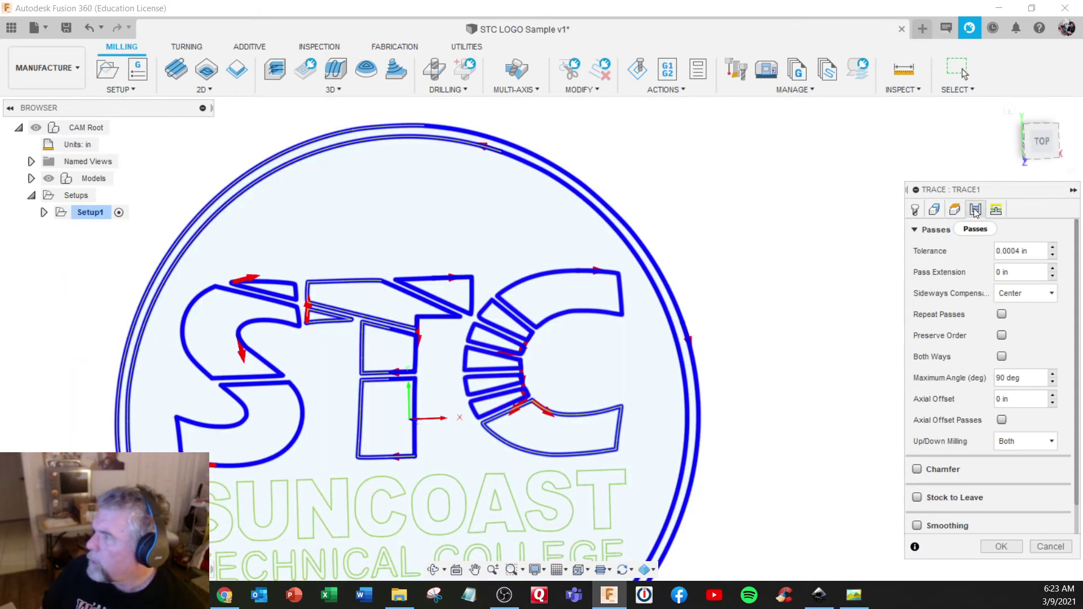
Set Axial Offset to -.003, generate the Trace1 toolpath and orbit to inspect it
click(1021, 398)
drag(1024, 399, 974, 401)
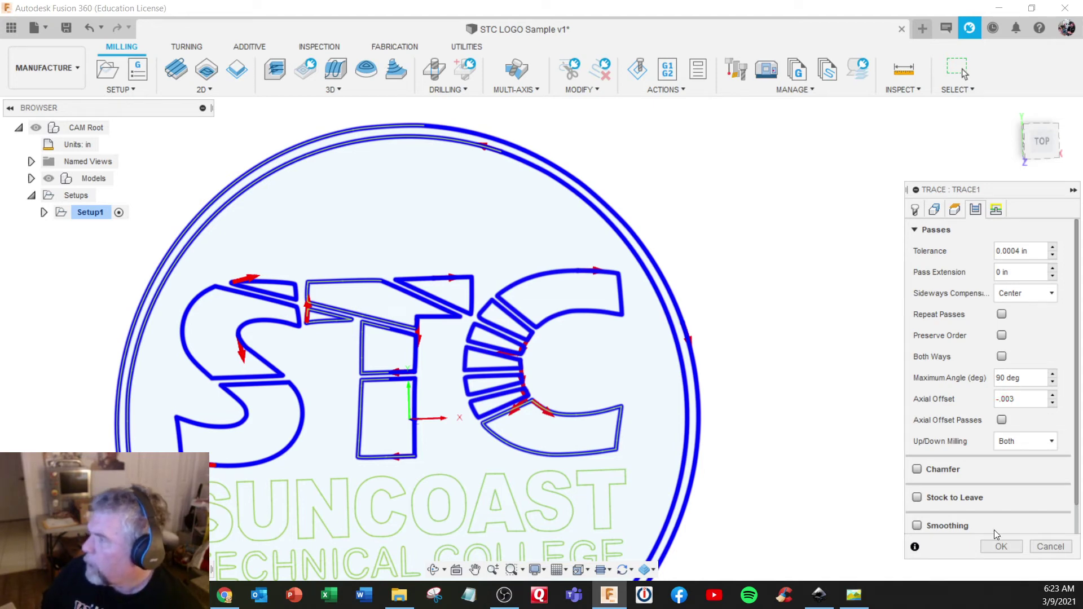
click(1000, 546)
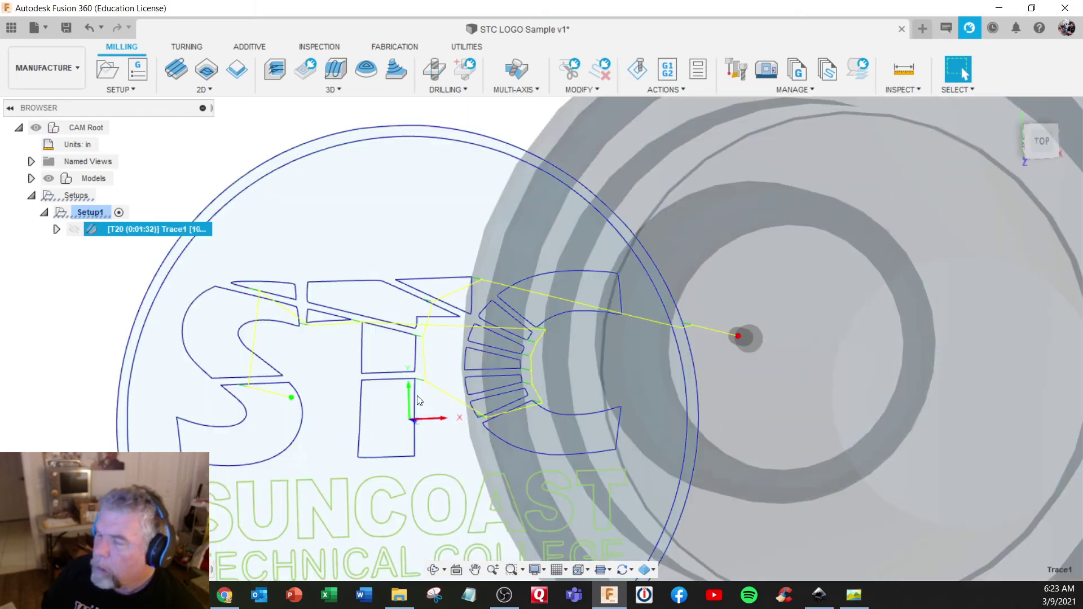
shift+middle_drag(401, 347, 407, 337)
scroll(388, 371, up, 8)
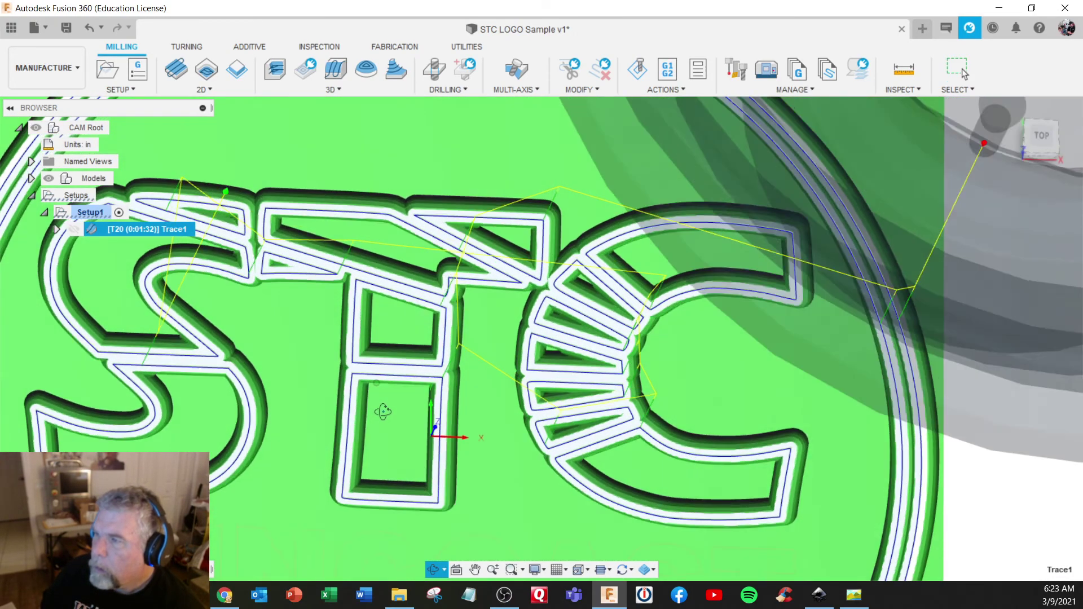
shift+middle_drag(383, 412, 351, 362)
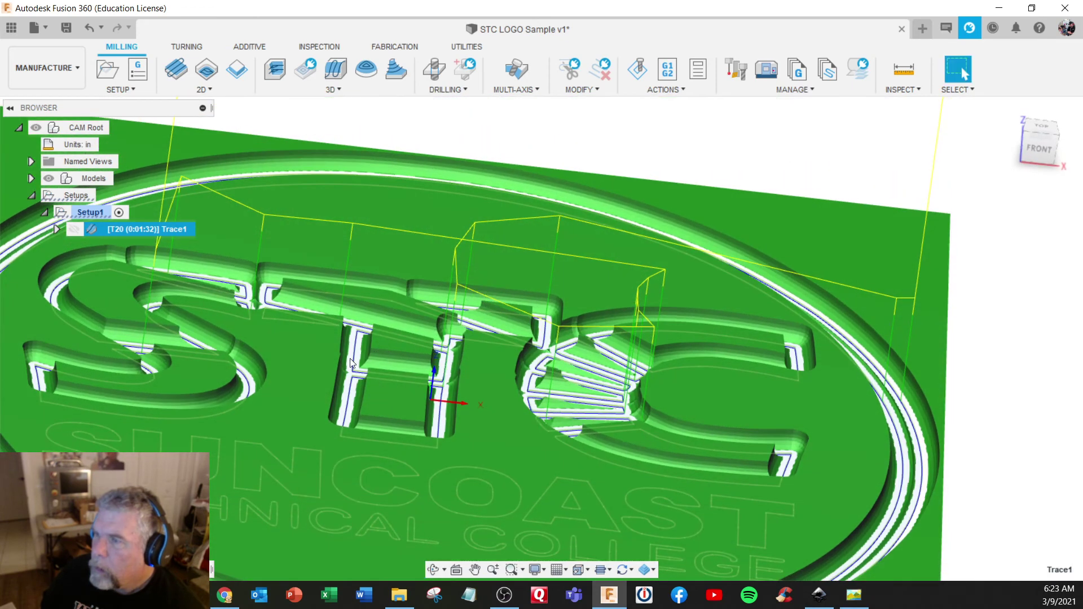
Edit Setup1's stock and set Stock Top Offset to 0, leaving the offset mode unchanged
right_click(90, 212)
click(134, 9)
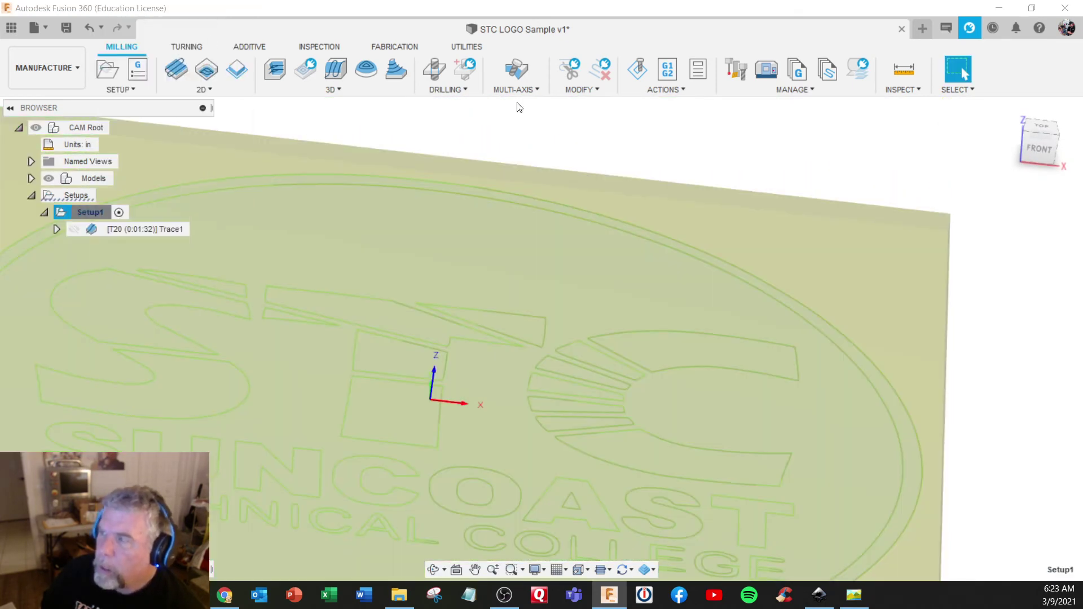
click(935, 209)
shift+middle_drag(575, 316, 559, 369)
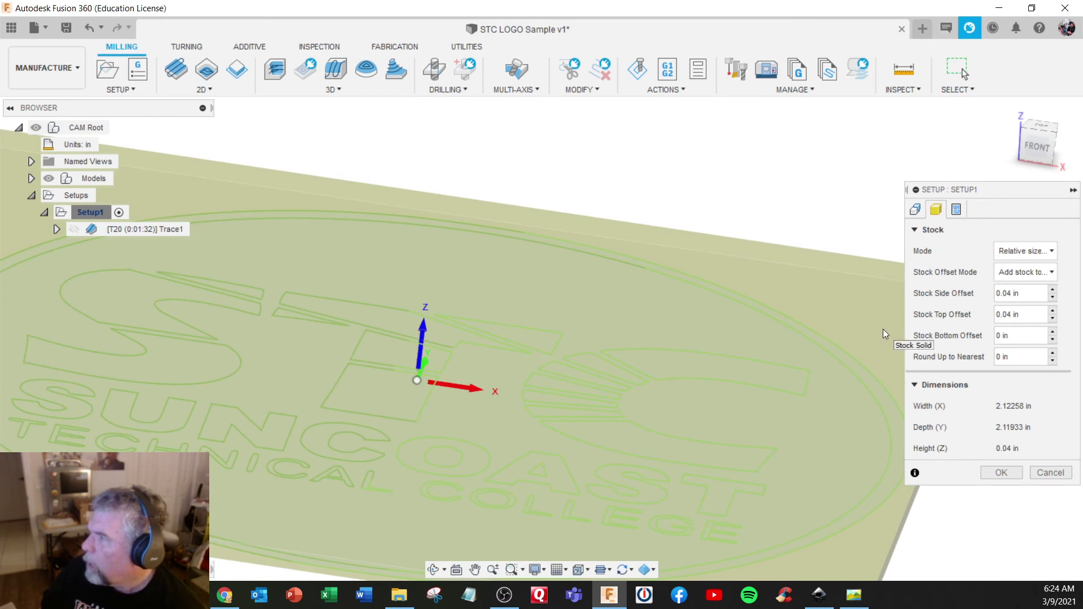
click(1028, 272)
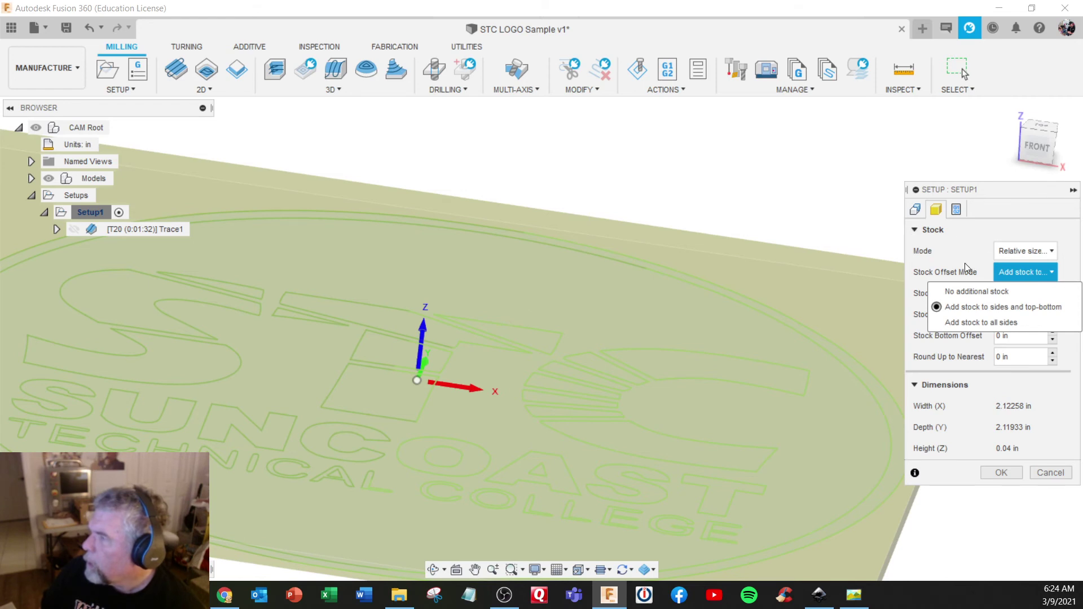
click(965, 240)
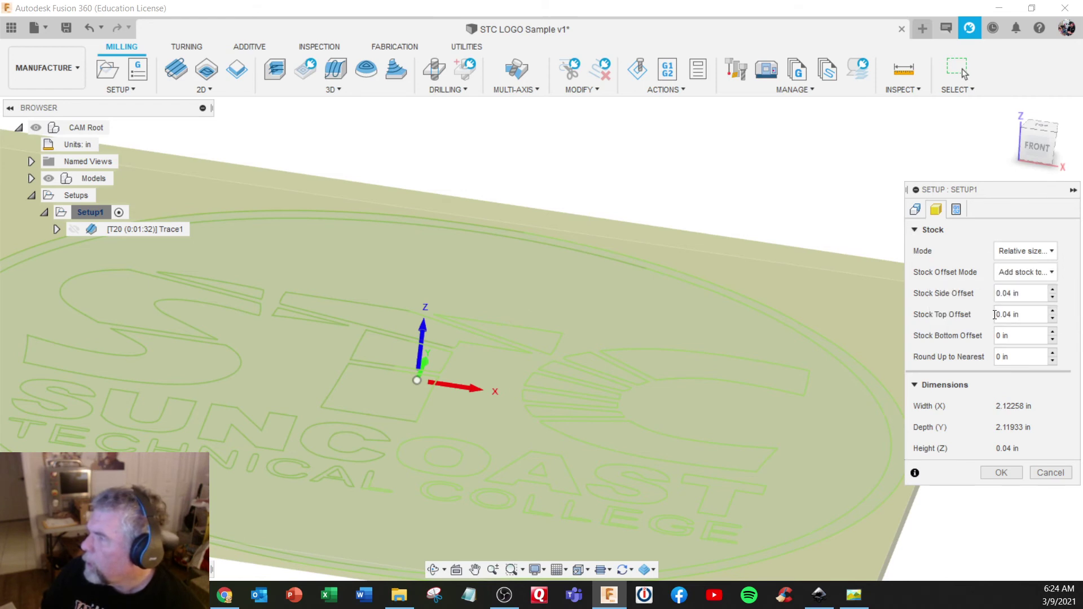
click(1023, 314)
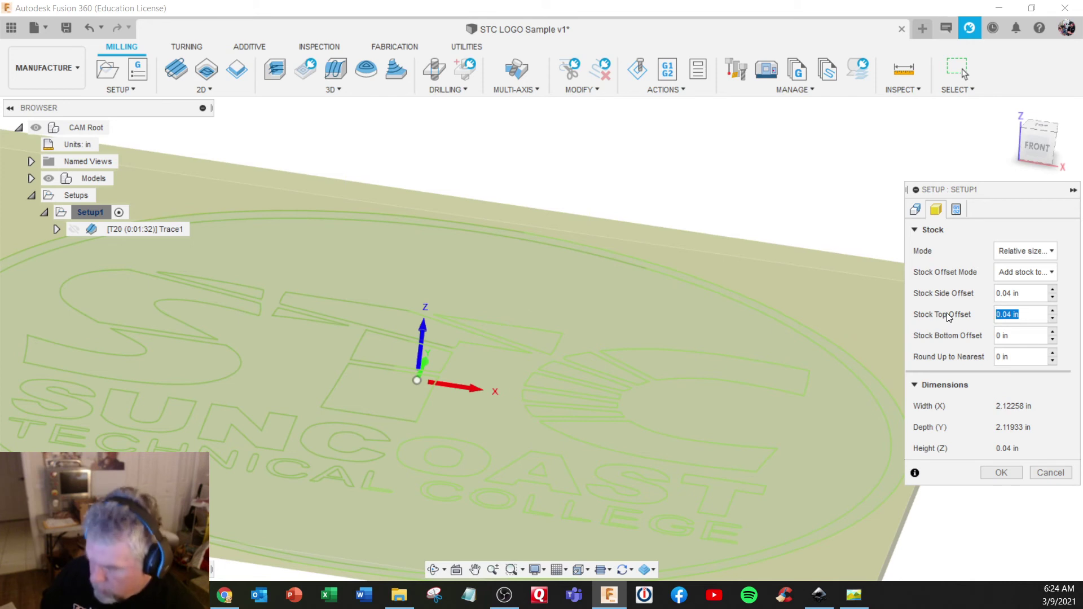
text(0)
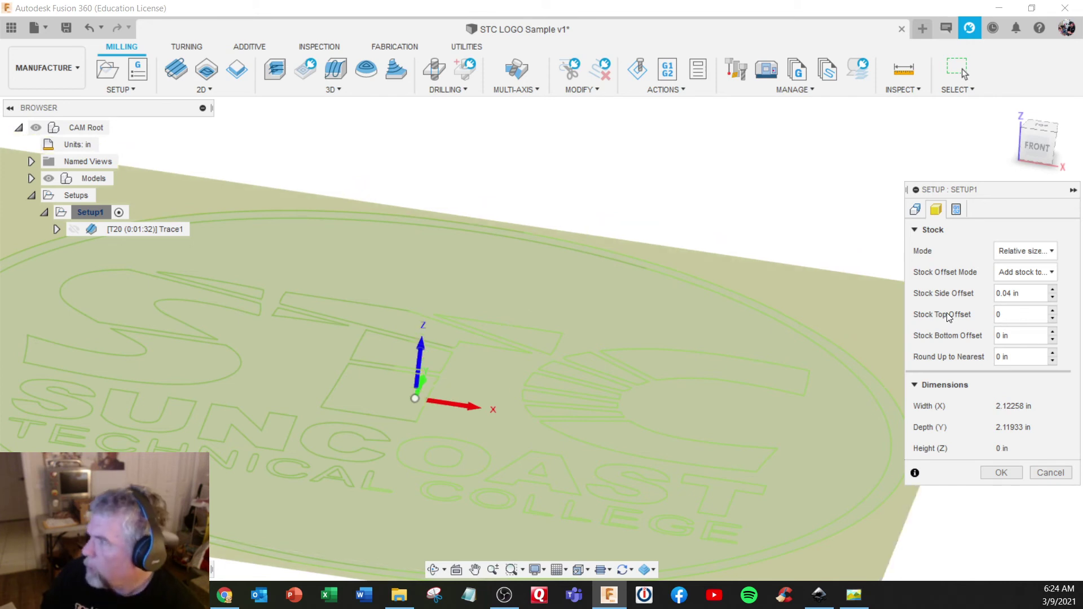
click(1000, 472)
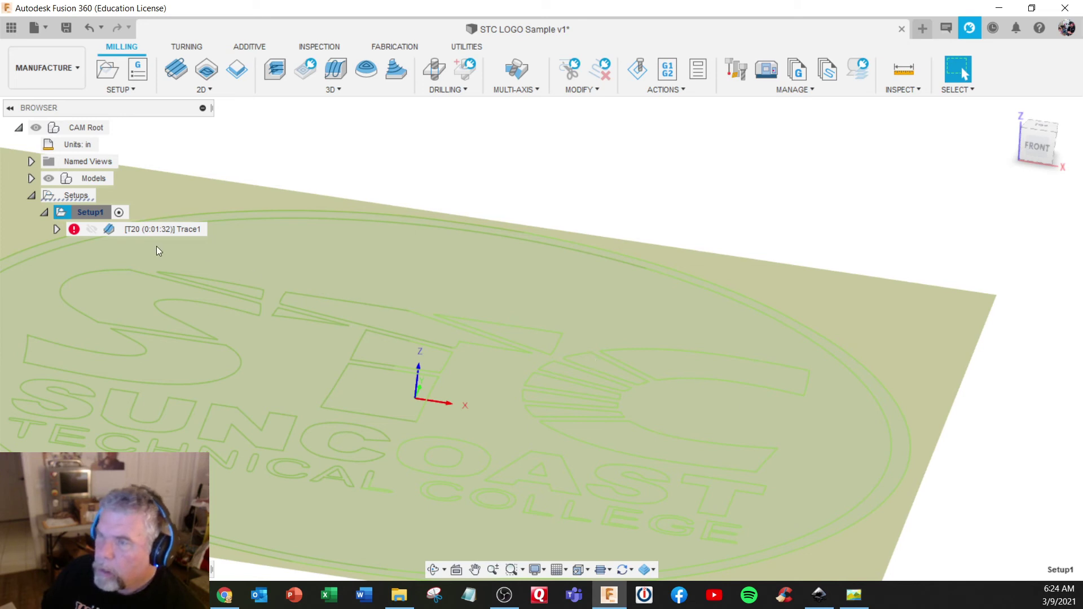
Regenerate Trace1 to clear its error, then simulate it on the stock and close the simulation
right_click(144, 229)
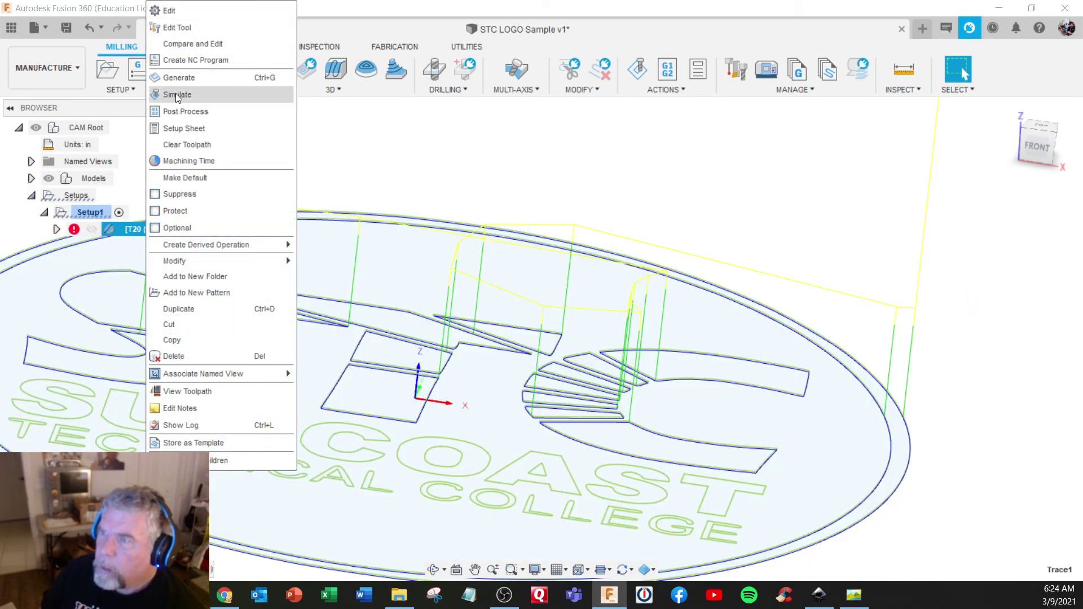
click(179, 77)
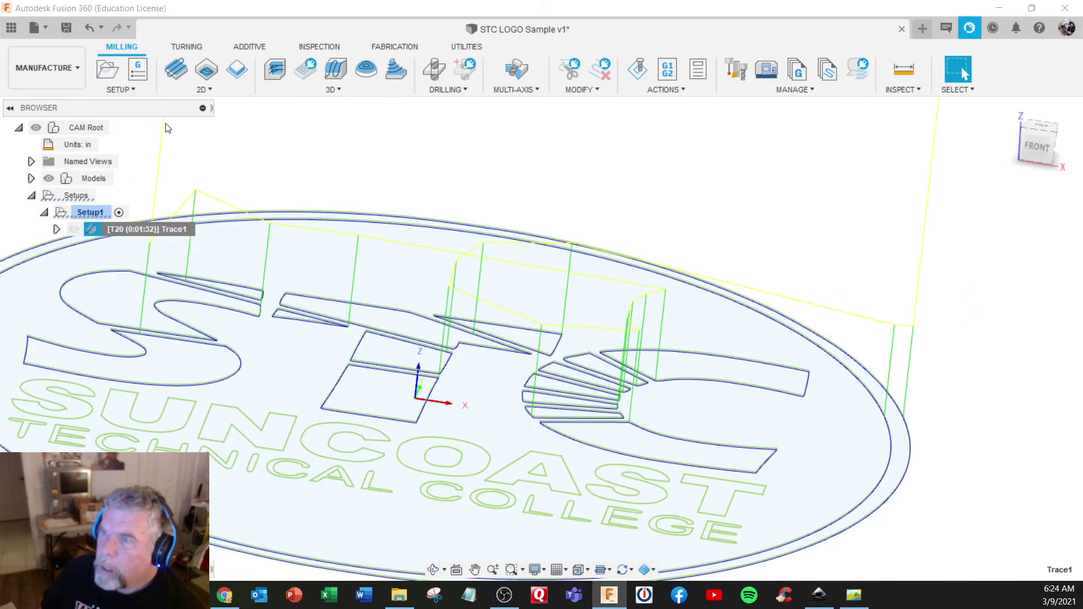
right_click(129, 225)
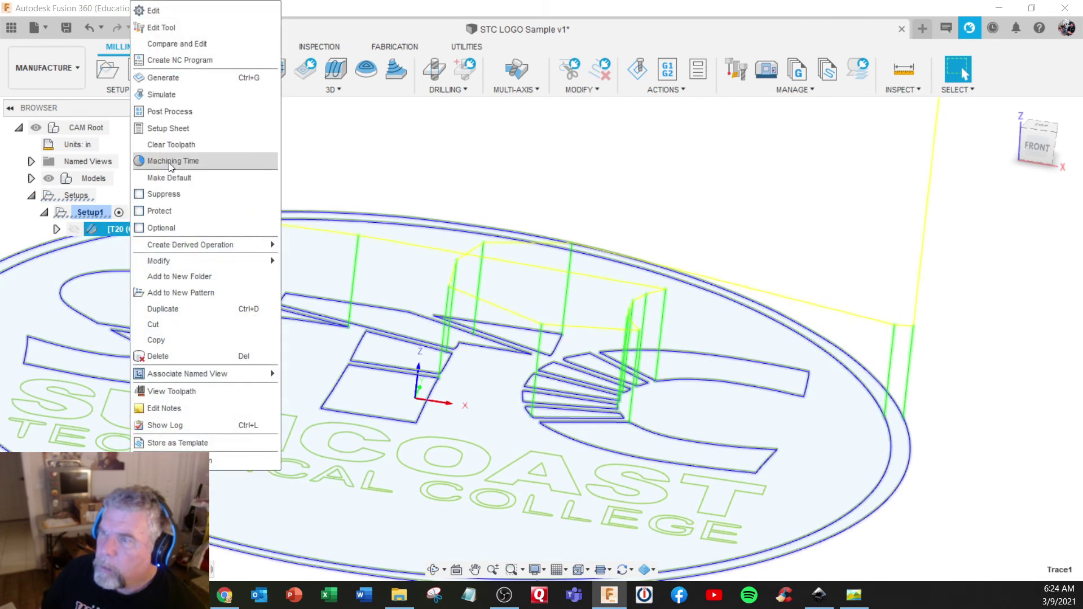
click(174, 96)
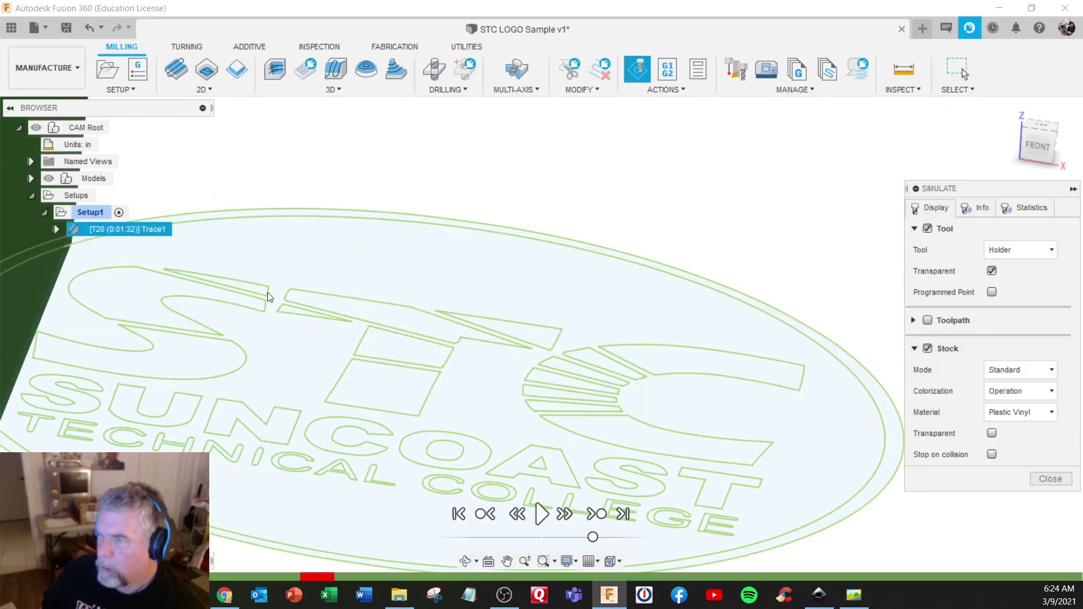
scroll(271, 307, down, 8)
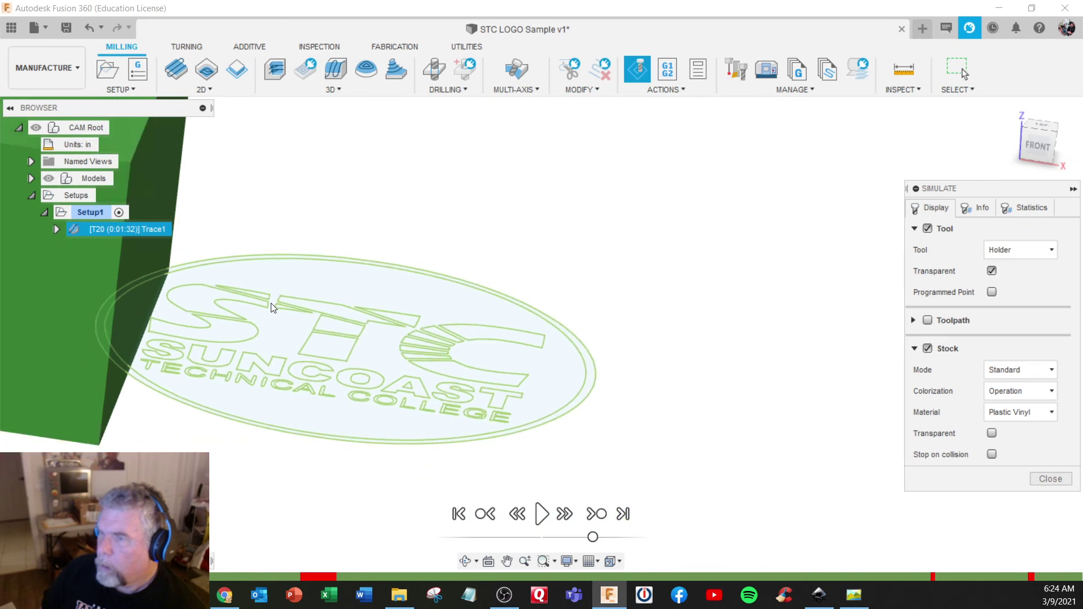
scroll(271, 307, down, 5)
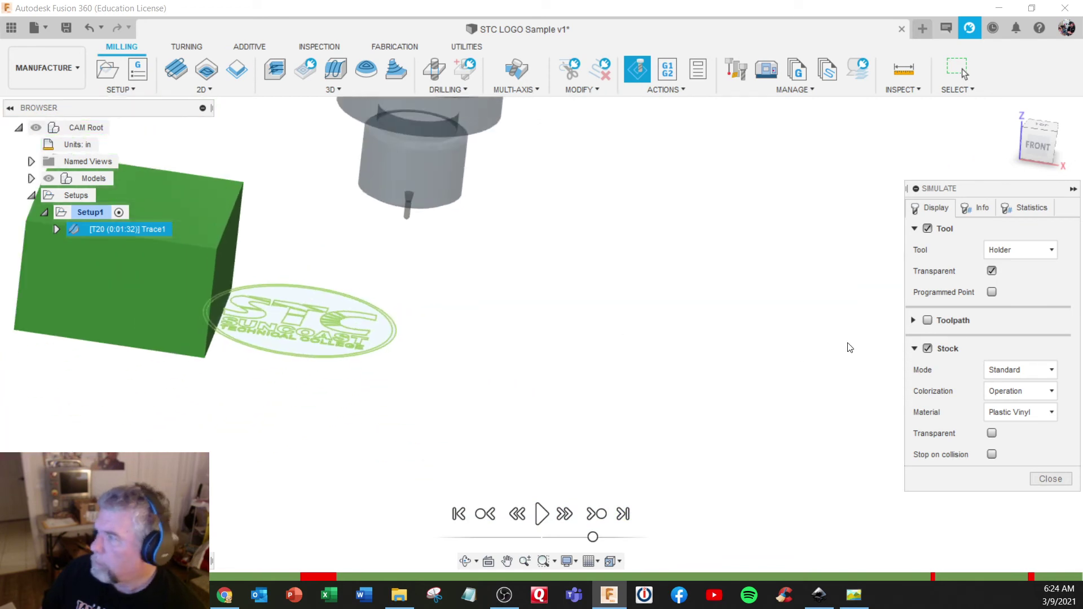
click(1050, 479)
Edit Setup1's stock and change its mode to Fixed size box
click(101, 213)
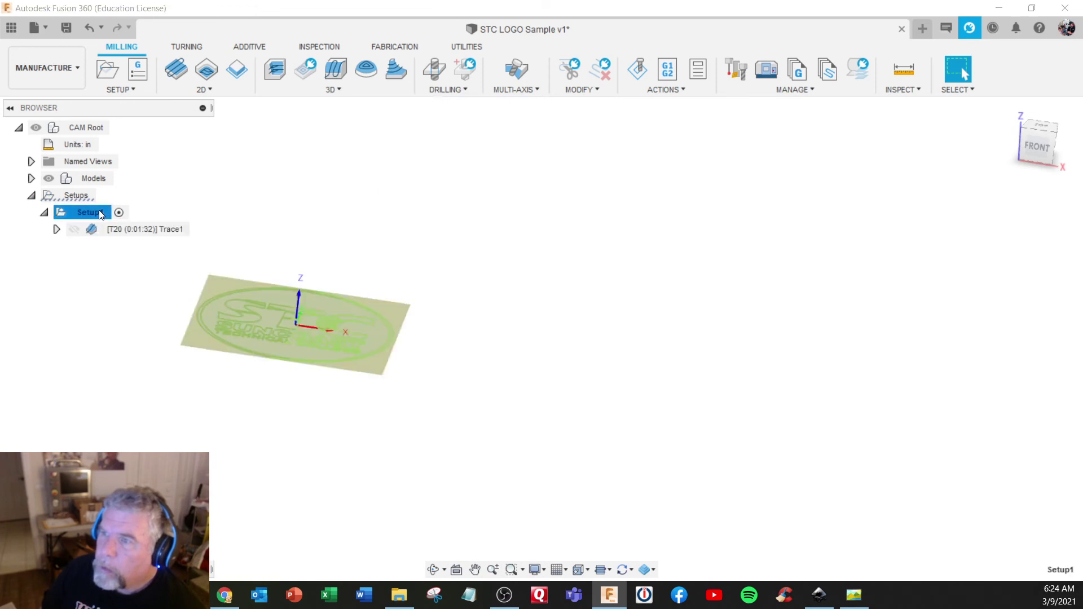
right_click(100, 215)
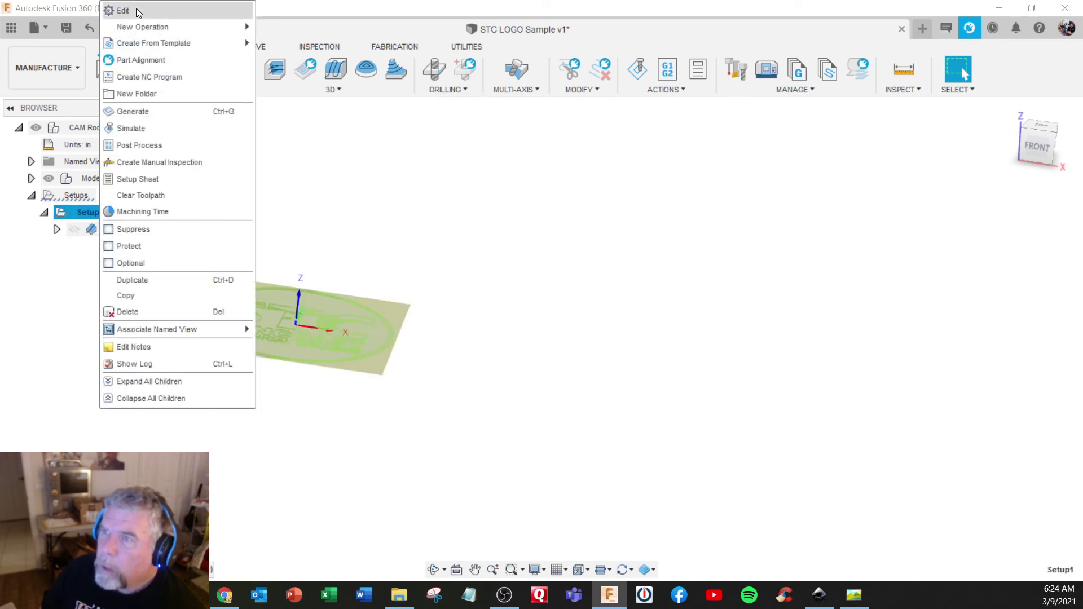
click(138, 10)
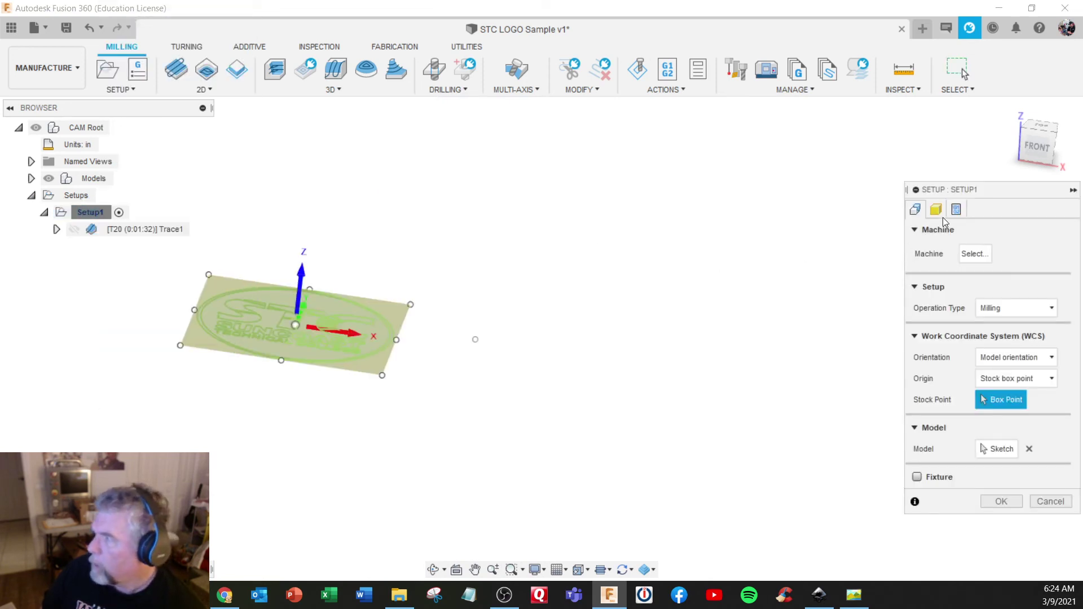
click(937, 210)
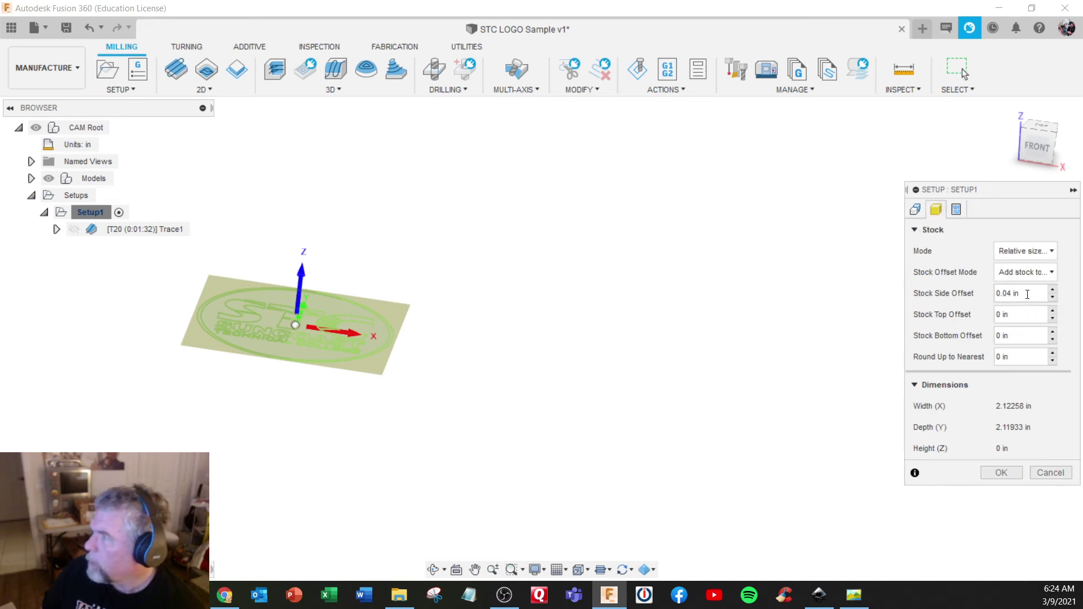
click(1033, 251)
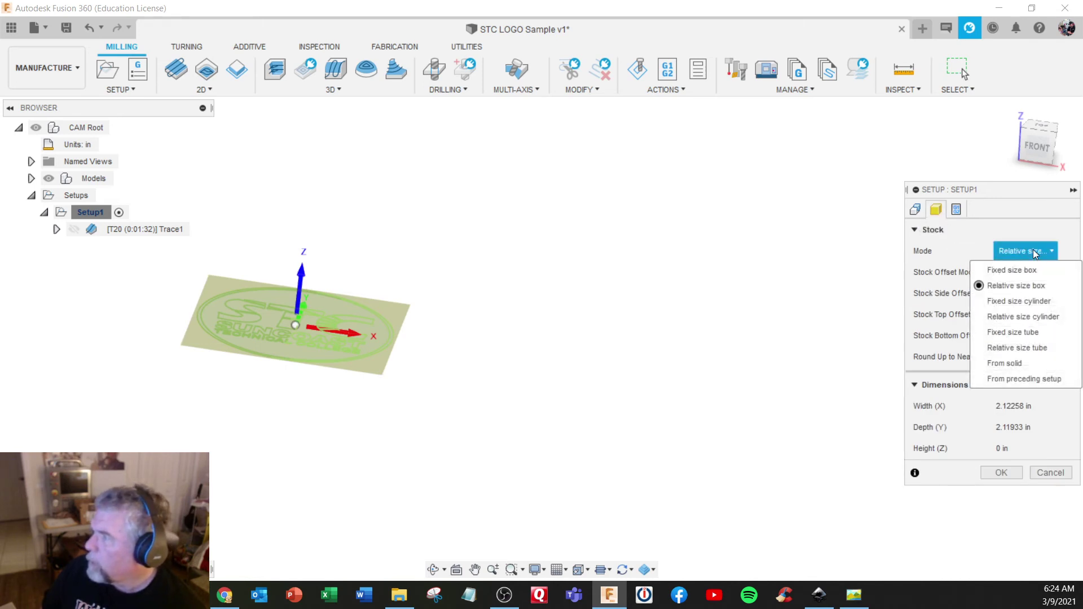
click(1014, 271)
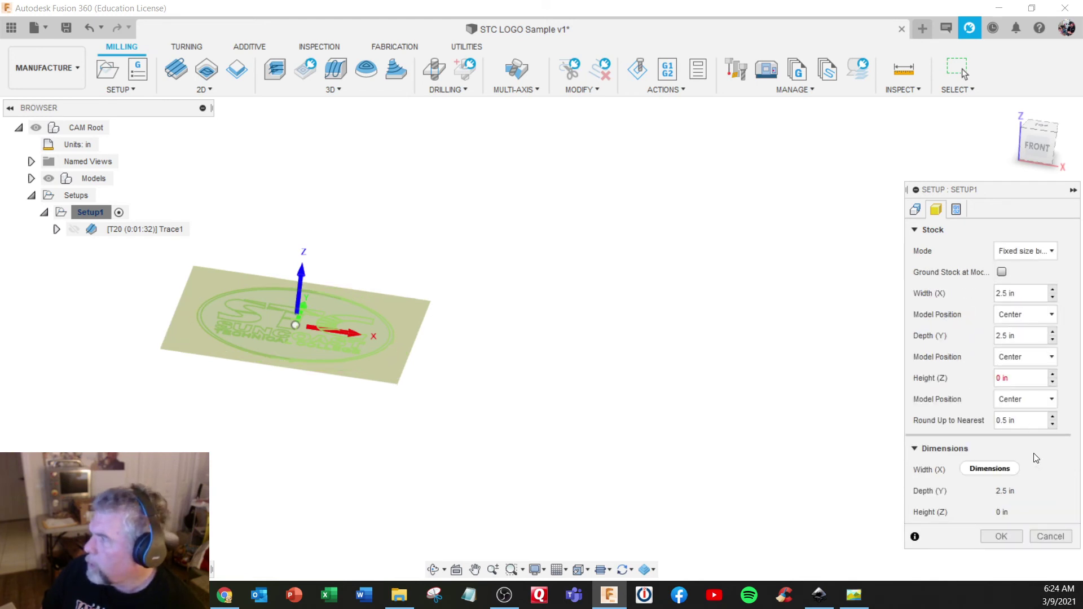
Set stock Height (Z) to .1, keep depth at Center, and position it Offset from top (+Z)
click(1022, 379)
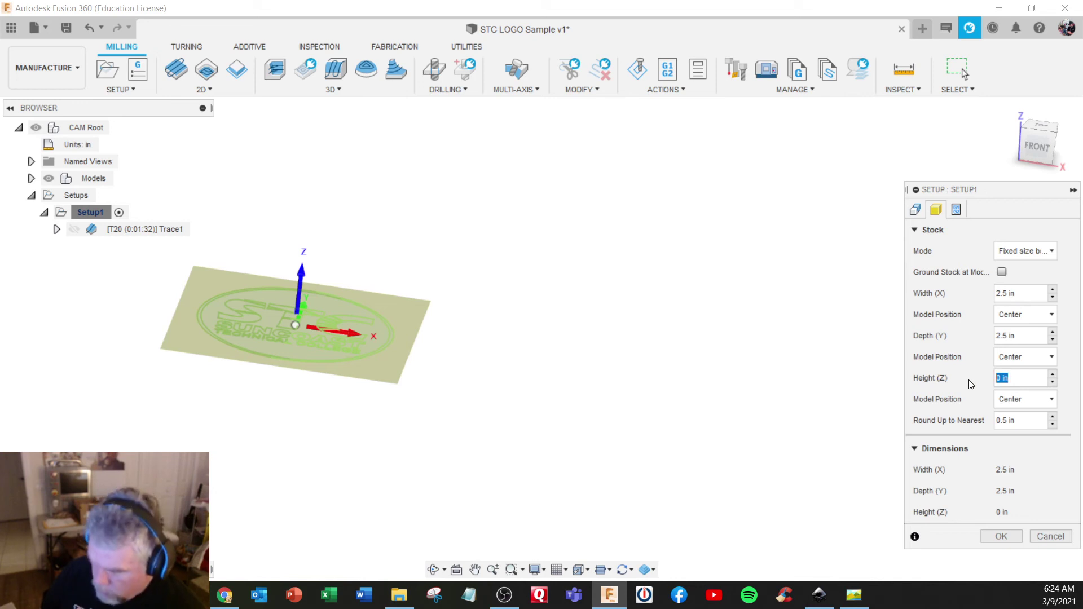
key(BackSpace)
text(.1)
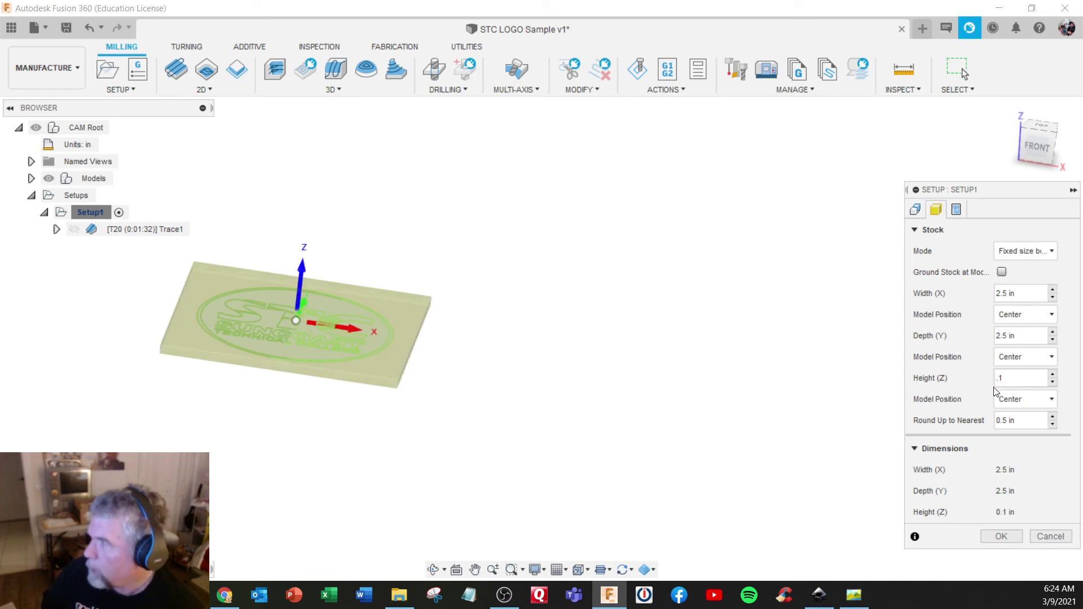
click(1040, 357)
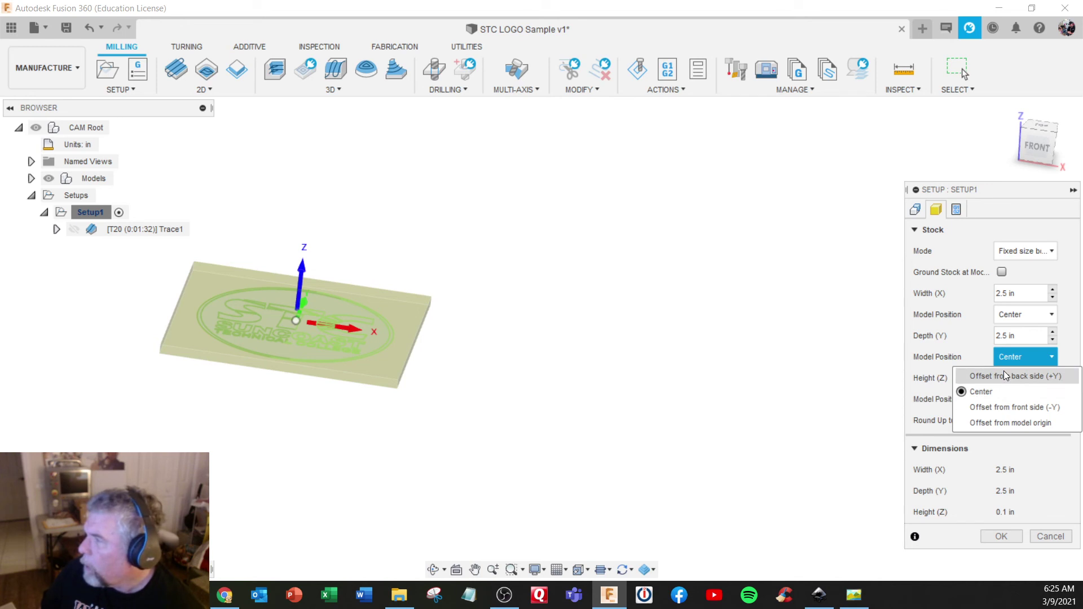
click(850, 365)
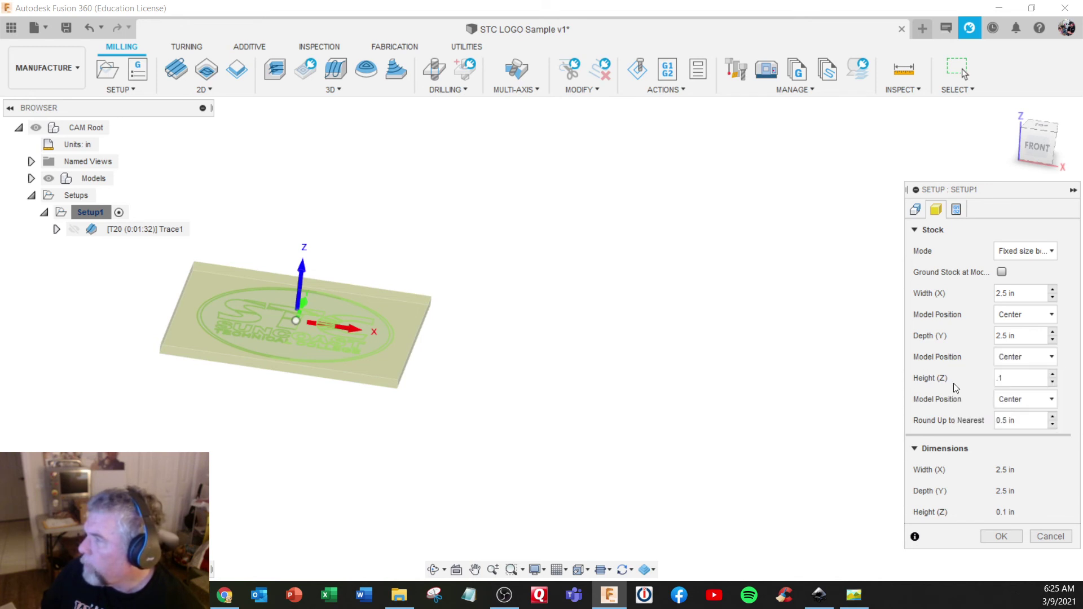
click(1024, 401)
click(1012, 420)
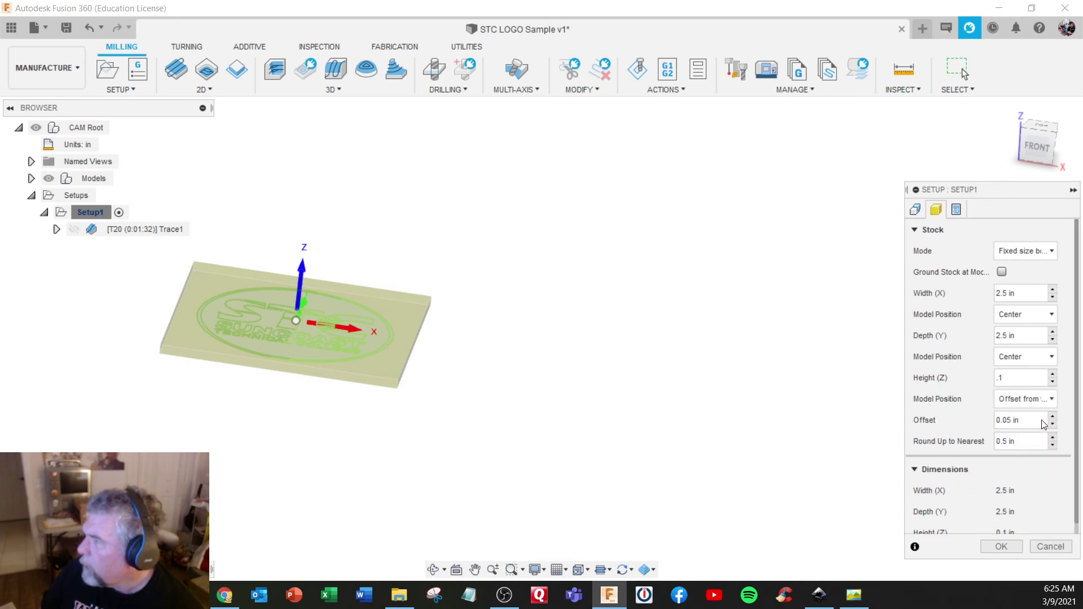
drag(1041, 421, 953, 425)
Enter a stock offset of 0, confirm the setup, and regenerate Trace1
text(0)
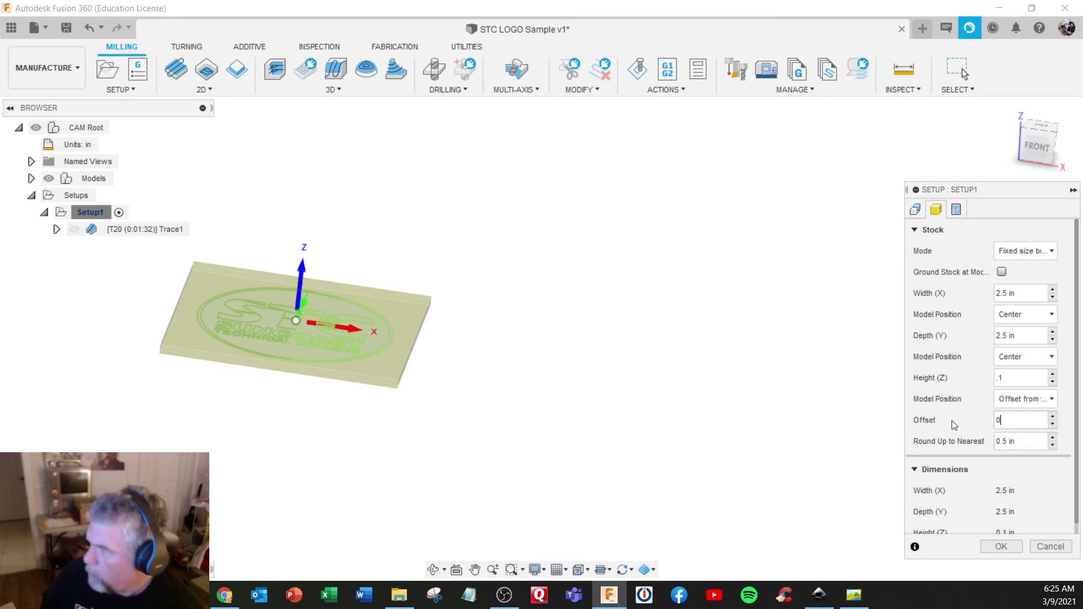
click(999, 547)
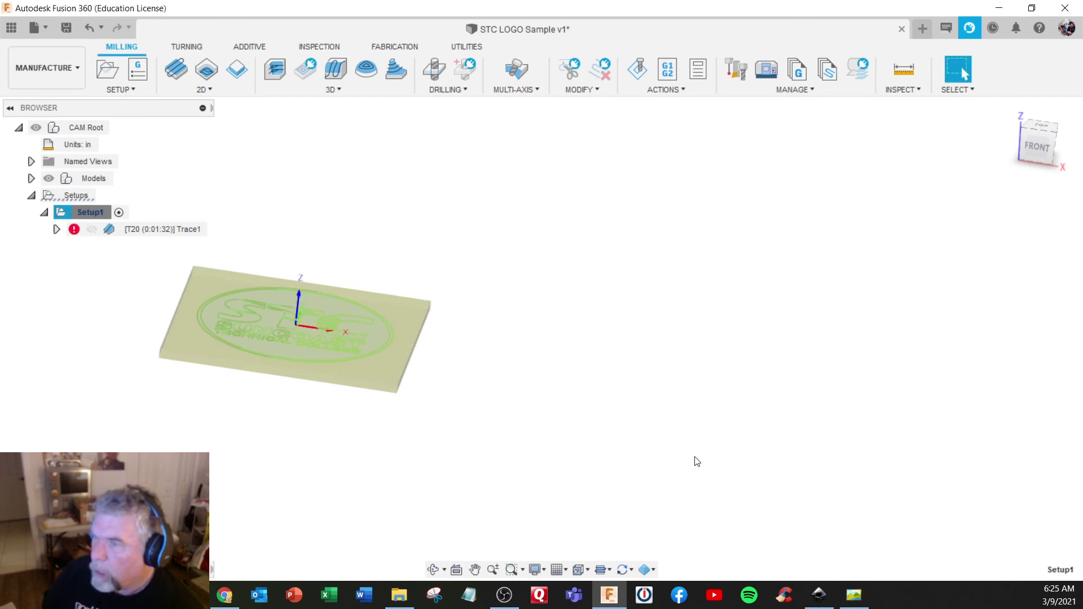
right_click(152, 225)
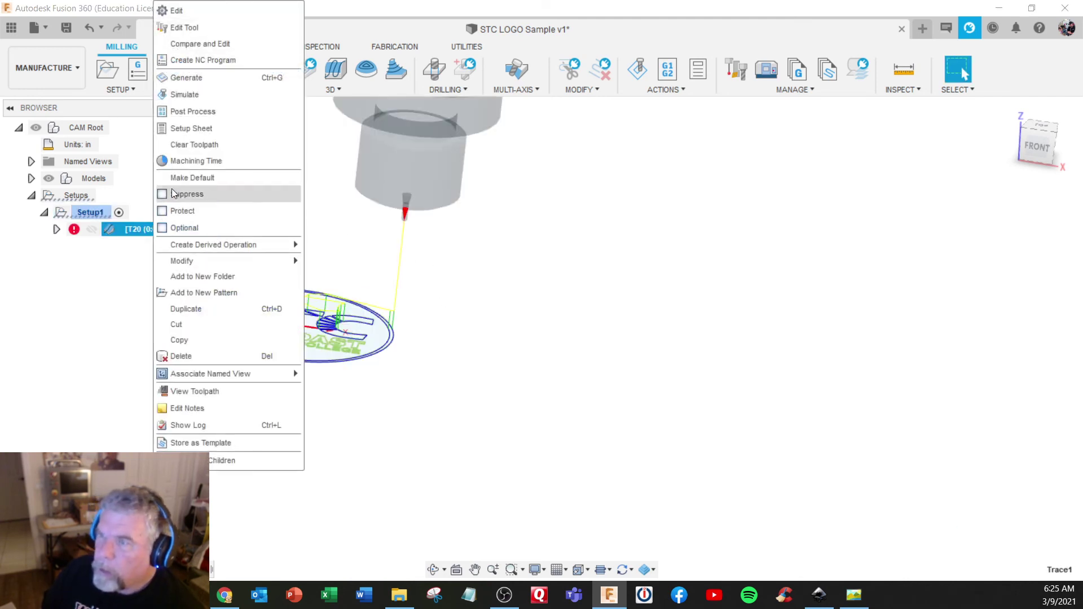
click(195, 78)
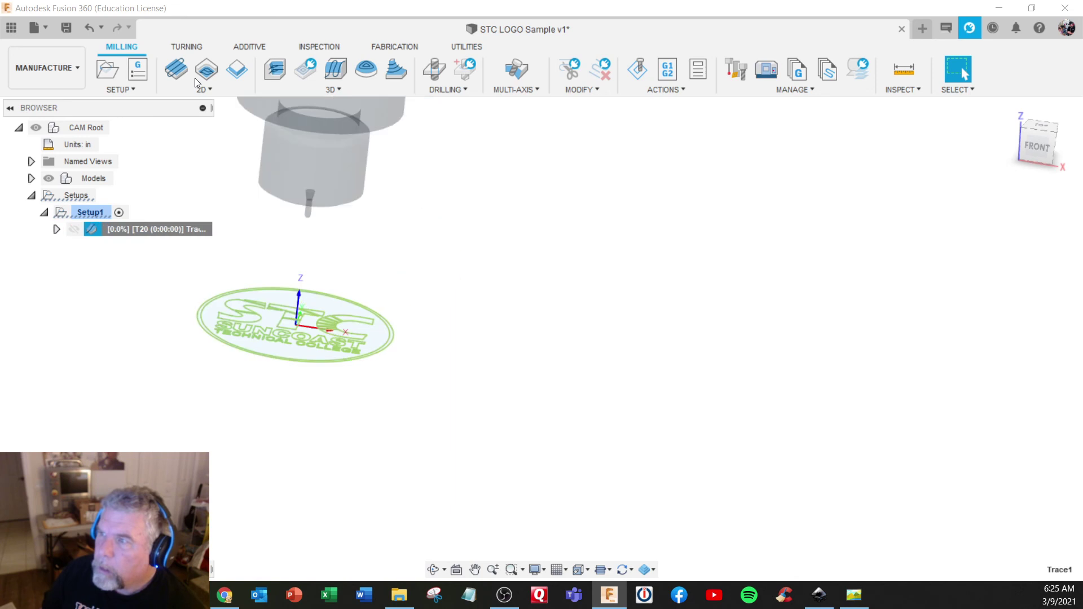
Simulate Trace1 with the tool display set to Flute then Shaft, and play the engraving
right_click(119, 229)
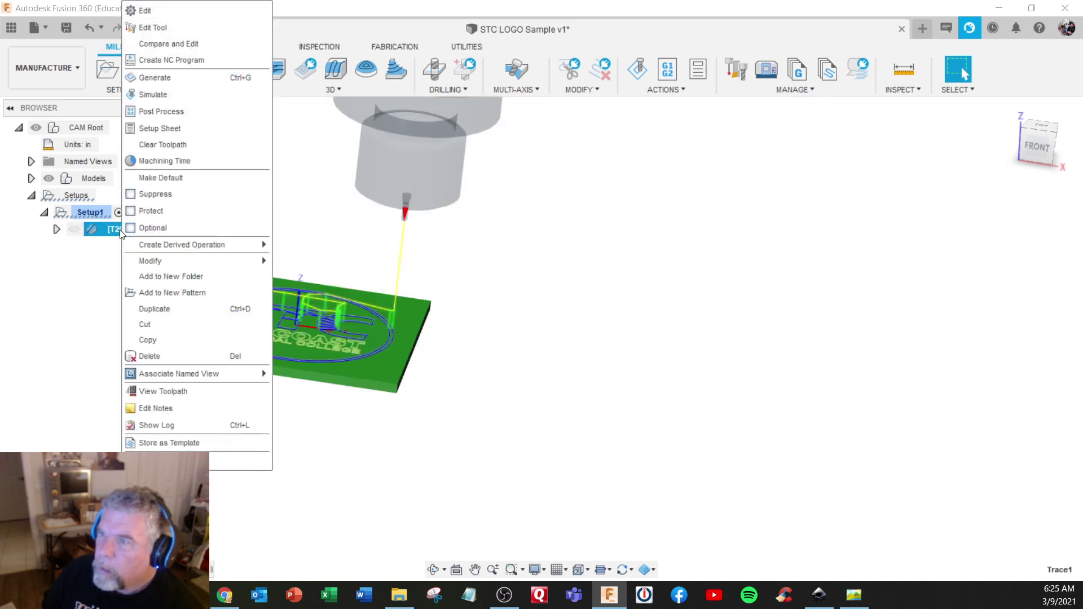
click(155, 92)
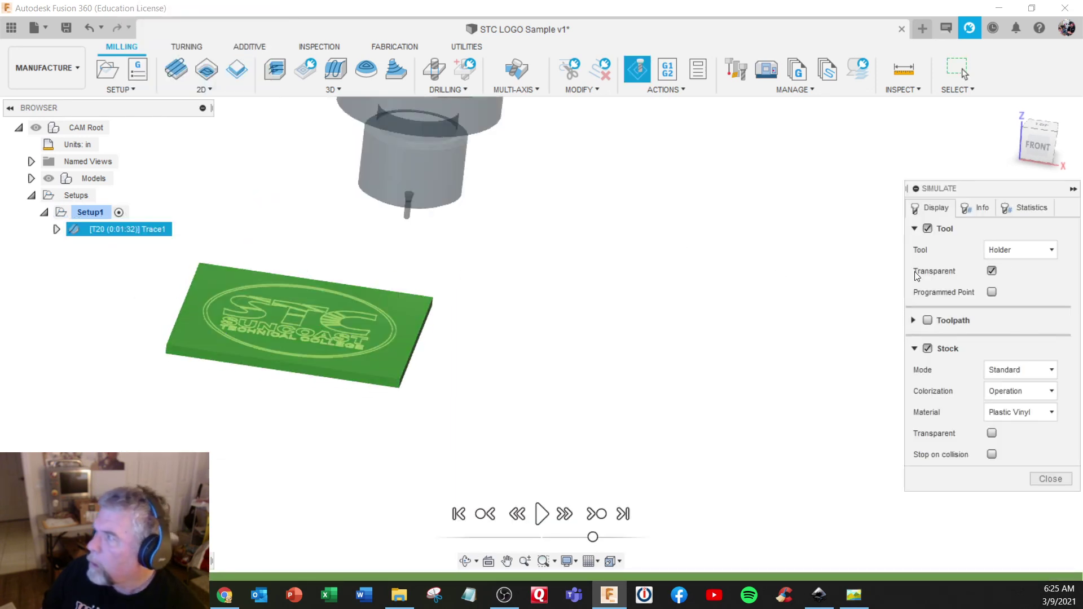
click(1021, 248)
click(1014, 268)
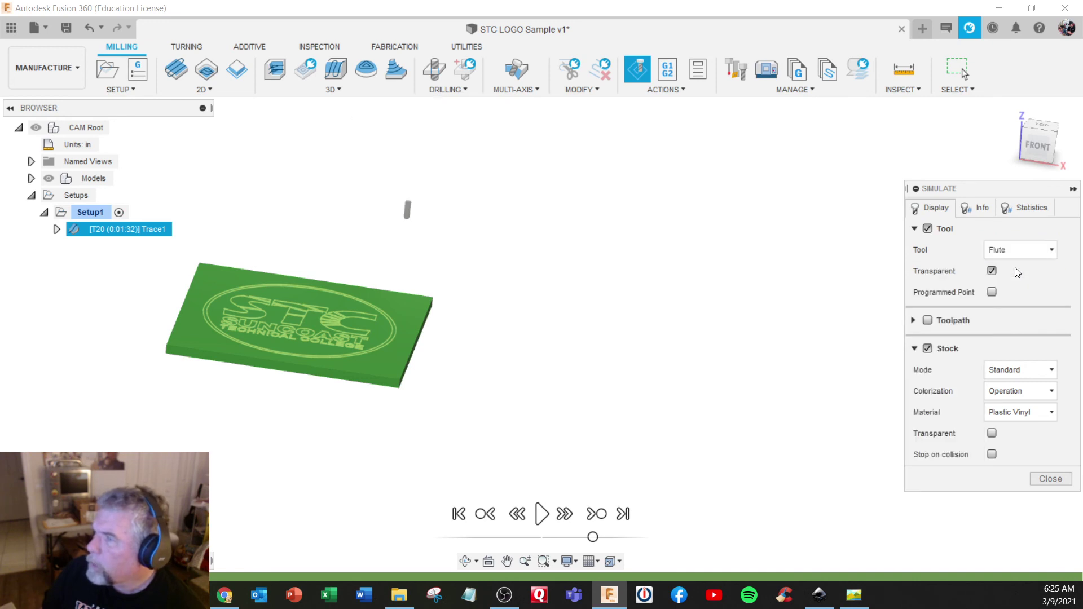
click(1018, 250)
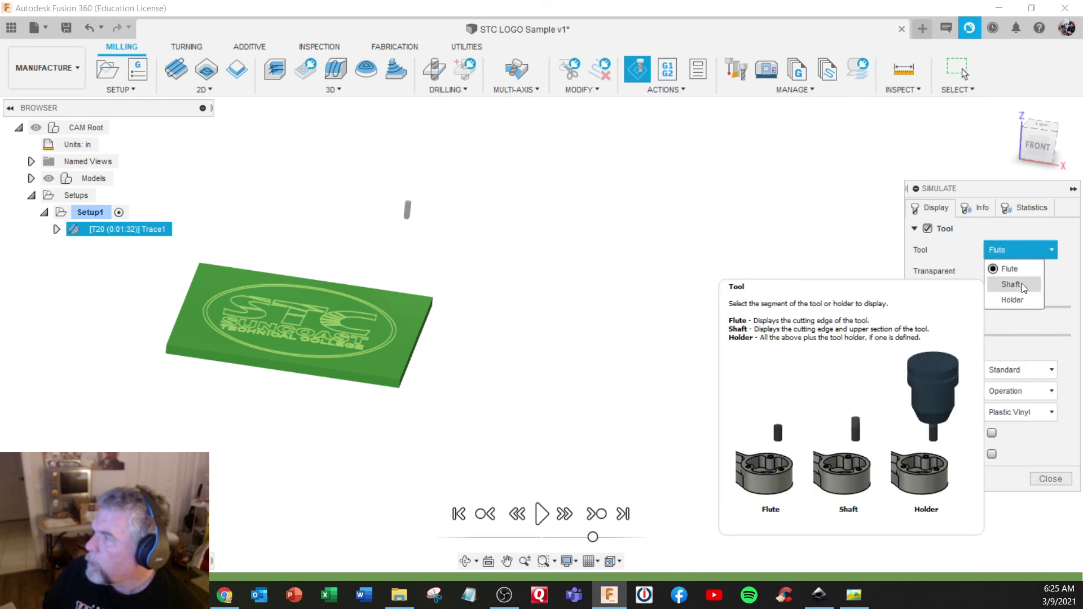
click(1021, 283)
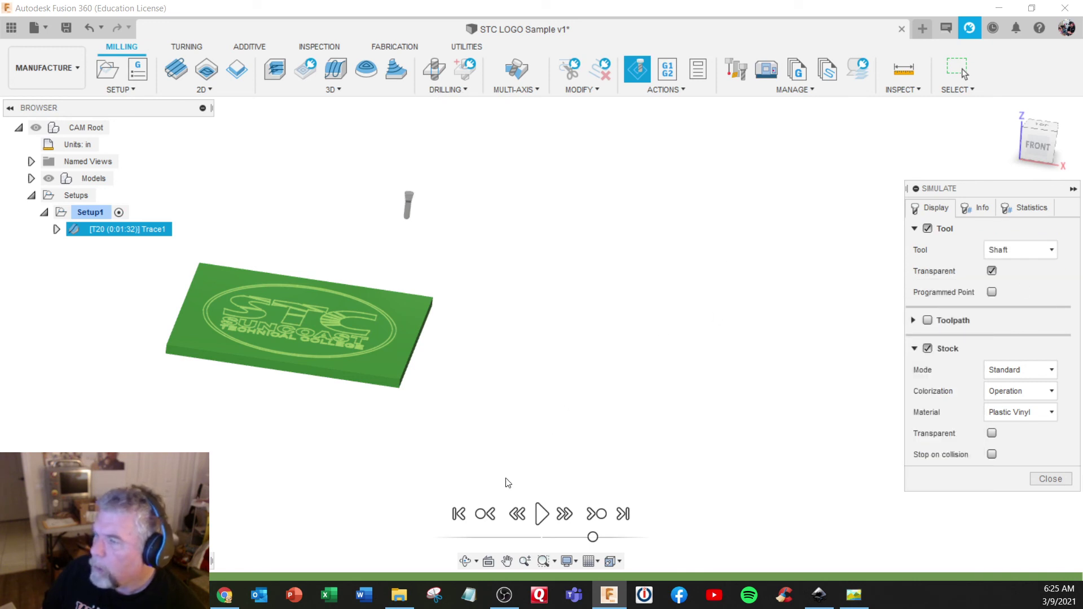
click(541, 514)
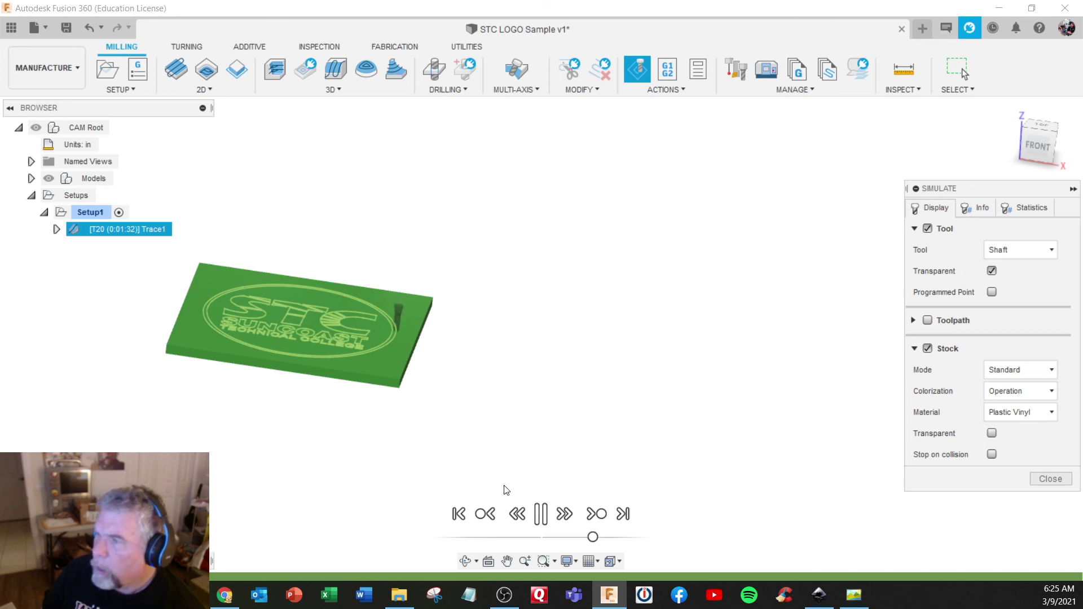
scroll(366, 351, up, 3)
scroll(319, 338, up, 2)
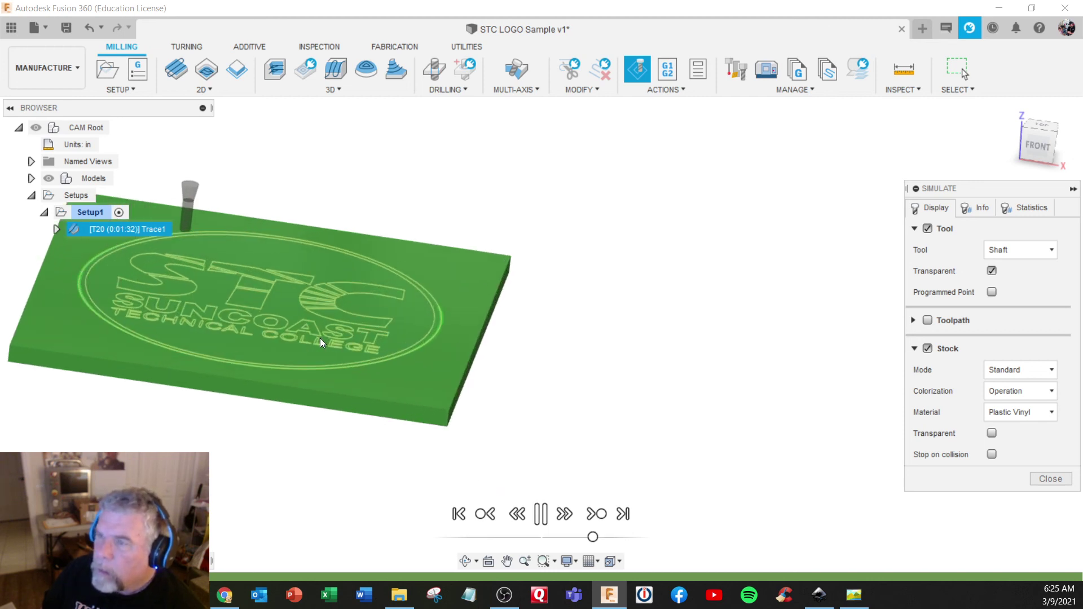
scroll(319, 337, up, 2)
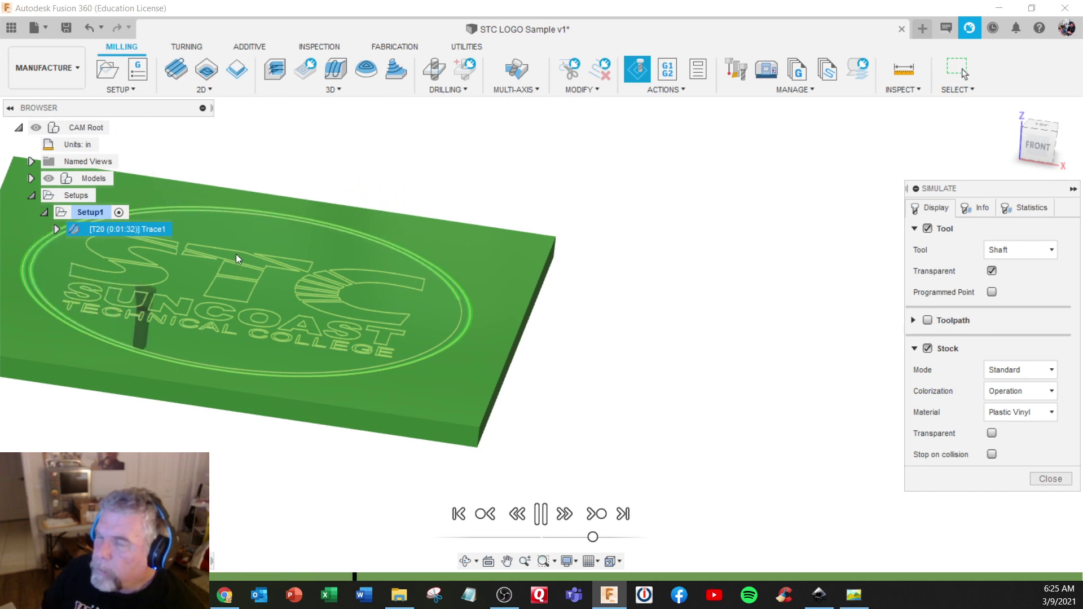
scroll(286, 237, up, 2)
scroll(459, 383, up, 2)
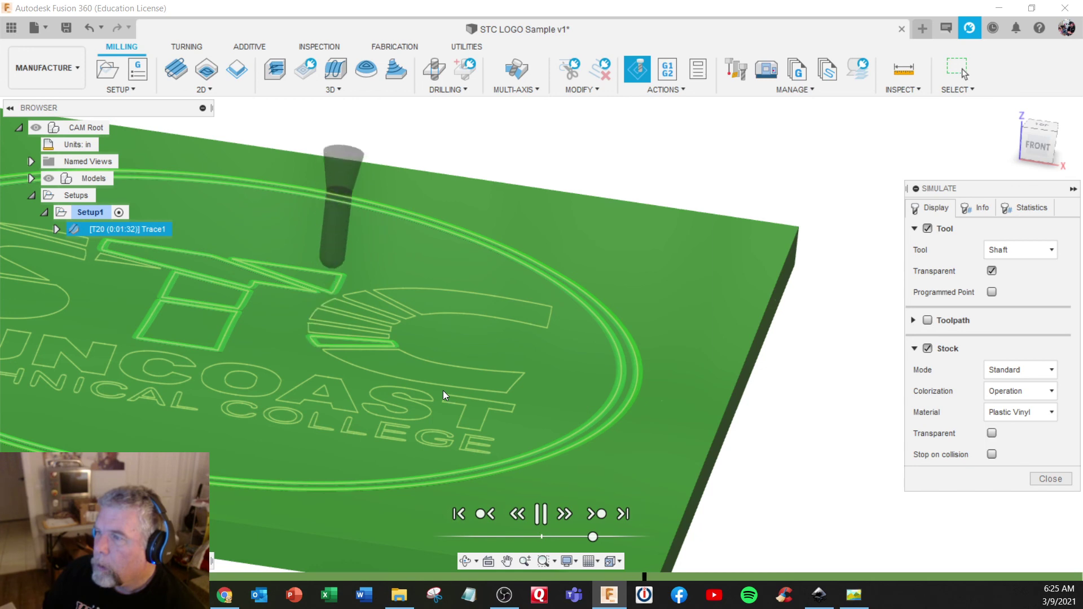
scroll(441, 384, down, 3)
Close the simulation and zoom and orbit to examine the Trace1 toolpath over the STC logo
scroll(441, 384, down, 2)
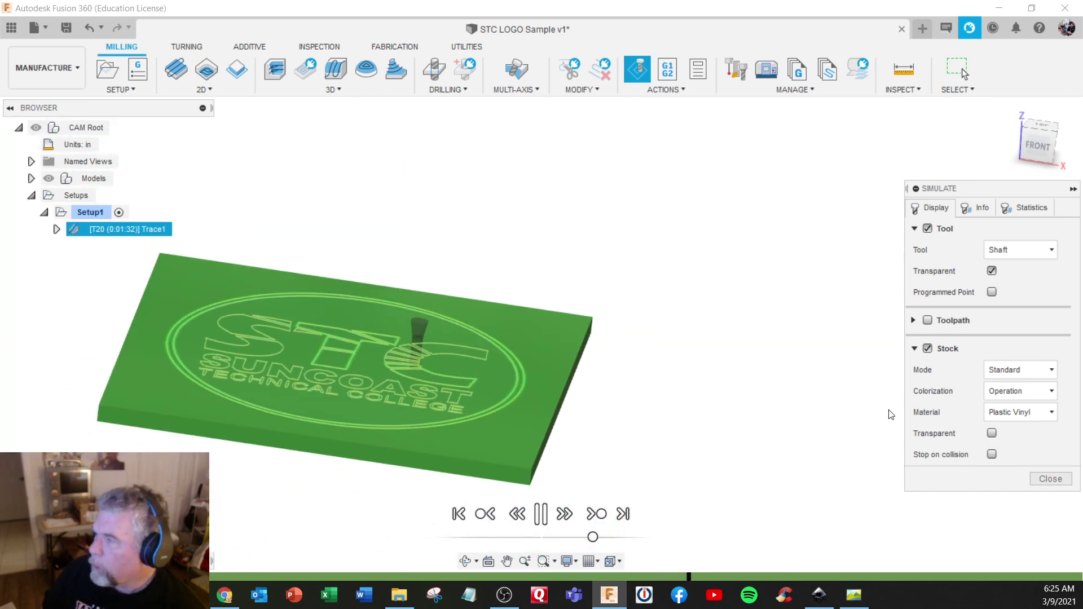
click(1050, 479)
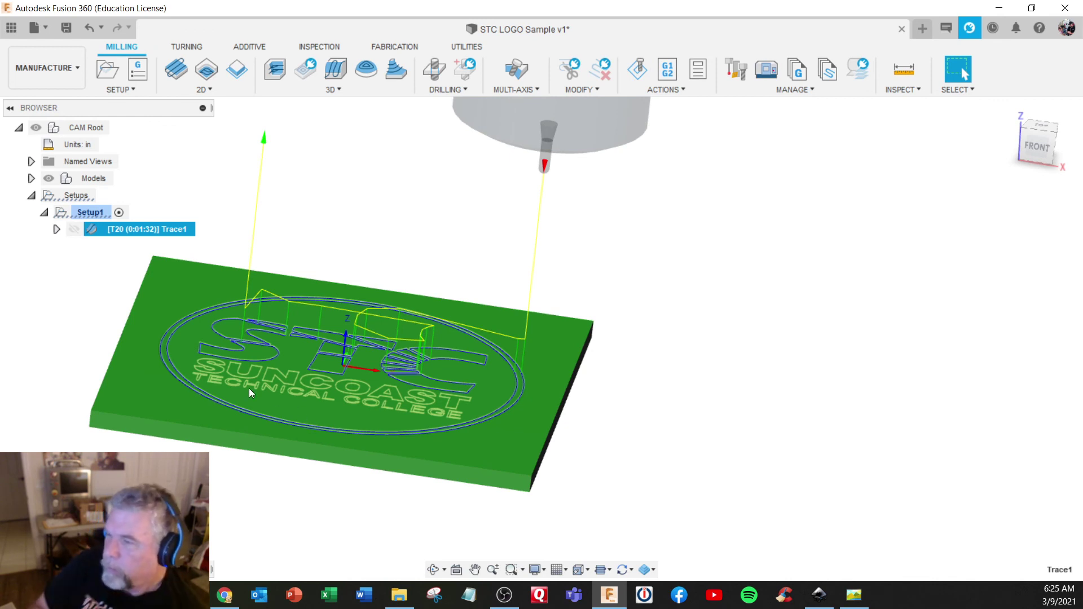
scroll(203, 338, up, 10)
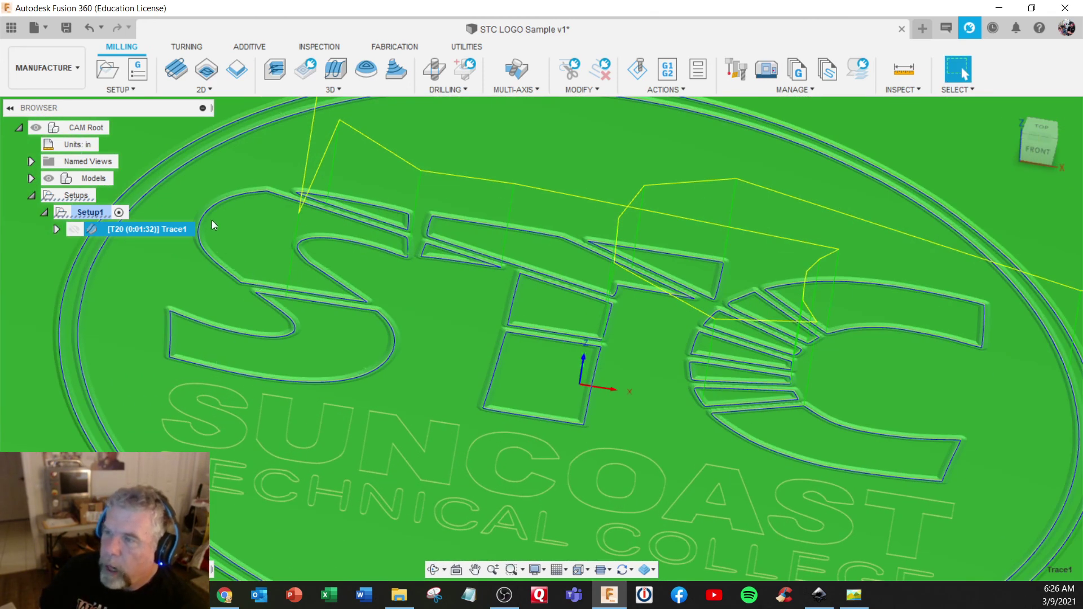
shift+middle_drag(265, 252, 266, 216)
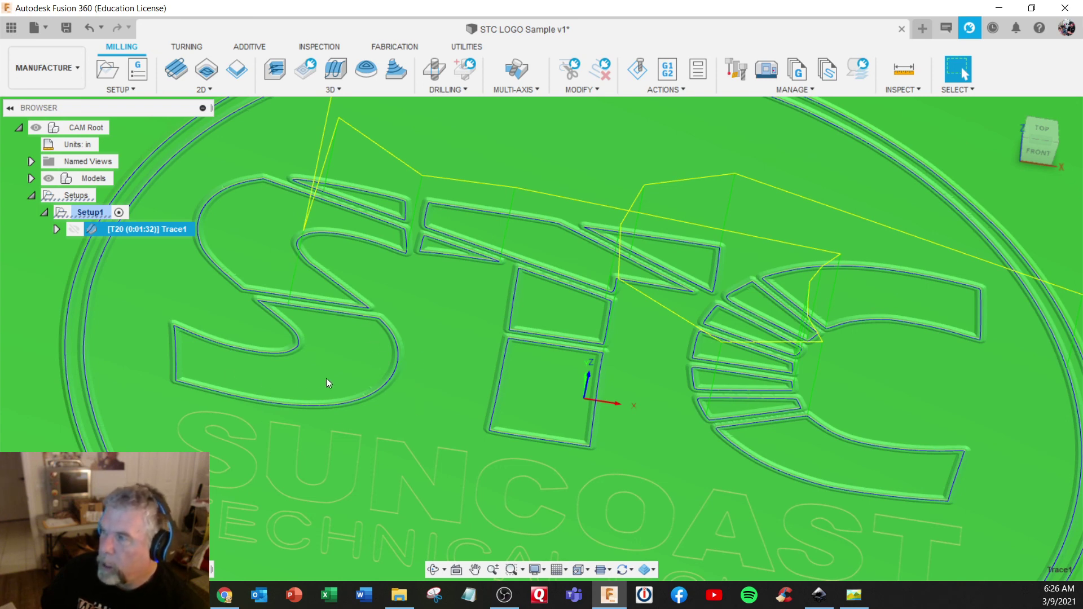
scroll(326, 379, down, 2)
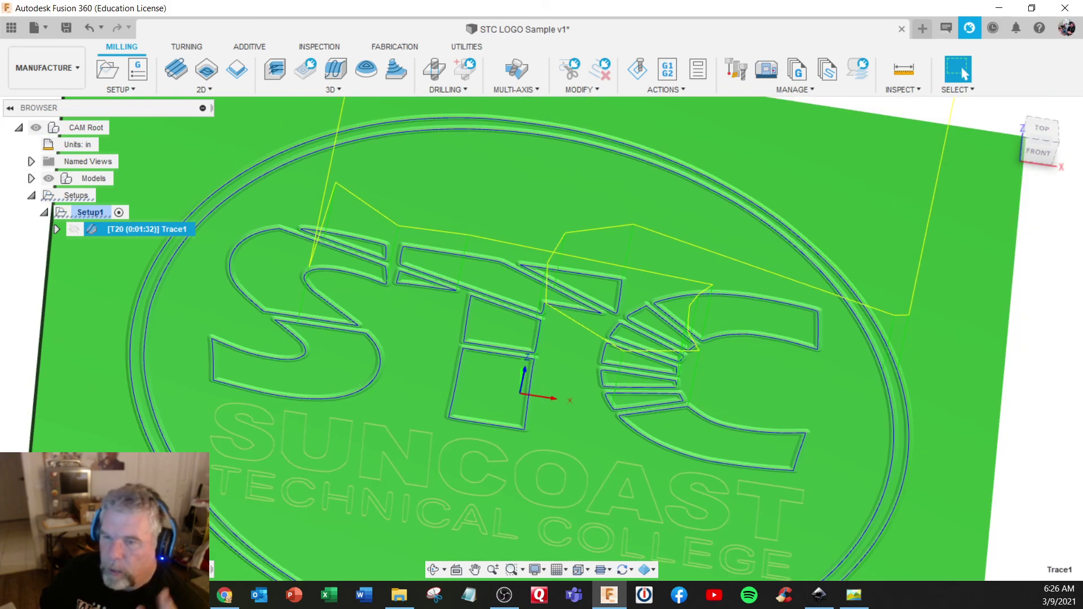